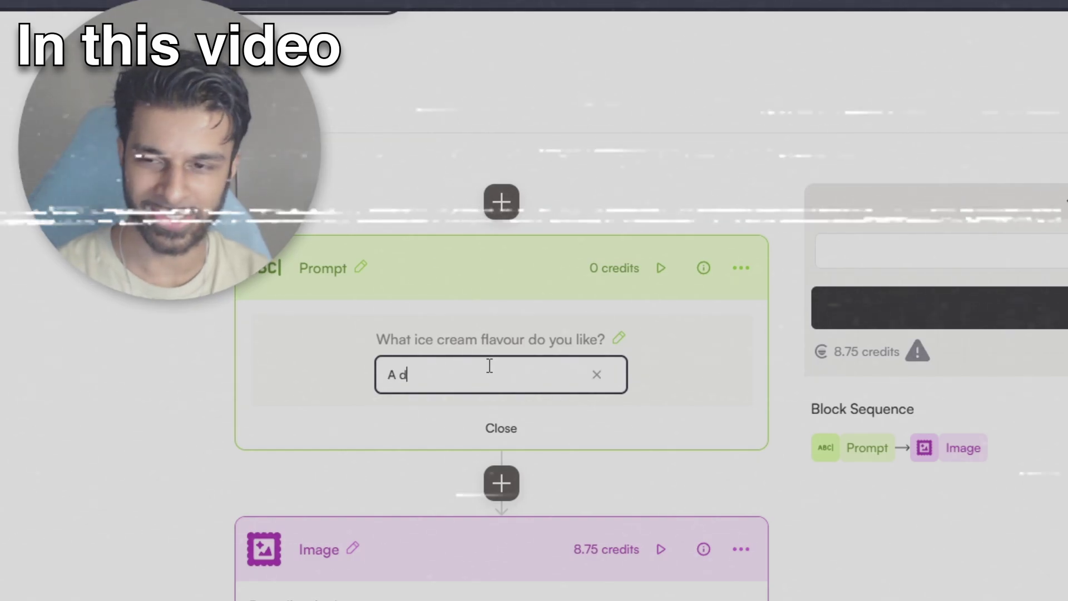
Enter "A dark 3D-rendering" as the answer text in the Prompt block.
text(k 3d)
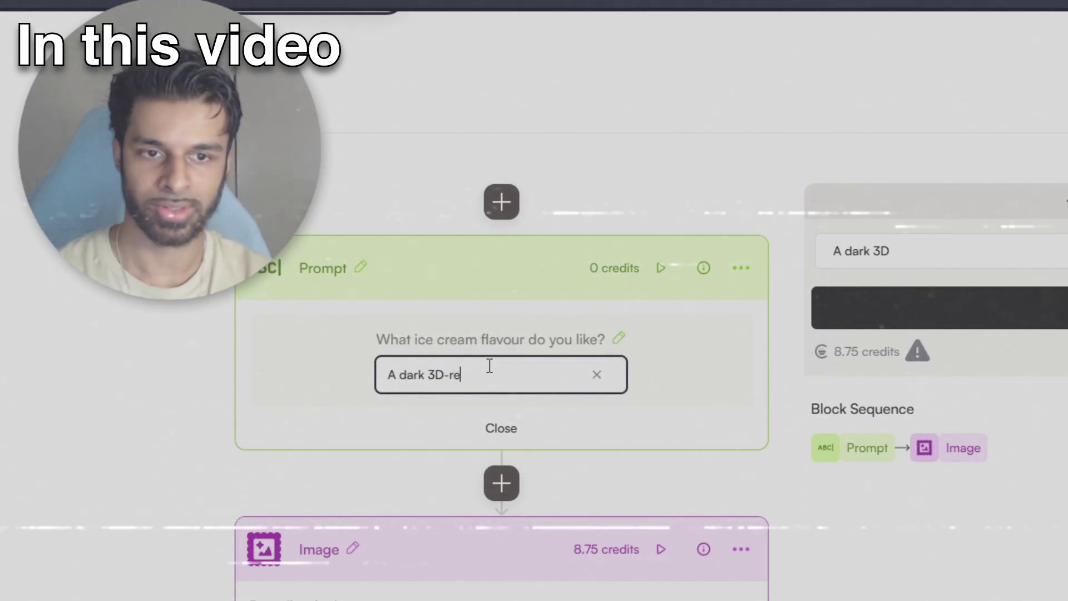
text(-rendering)
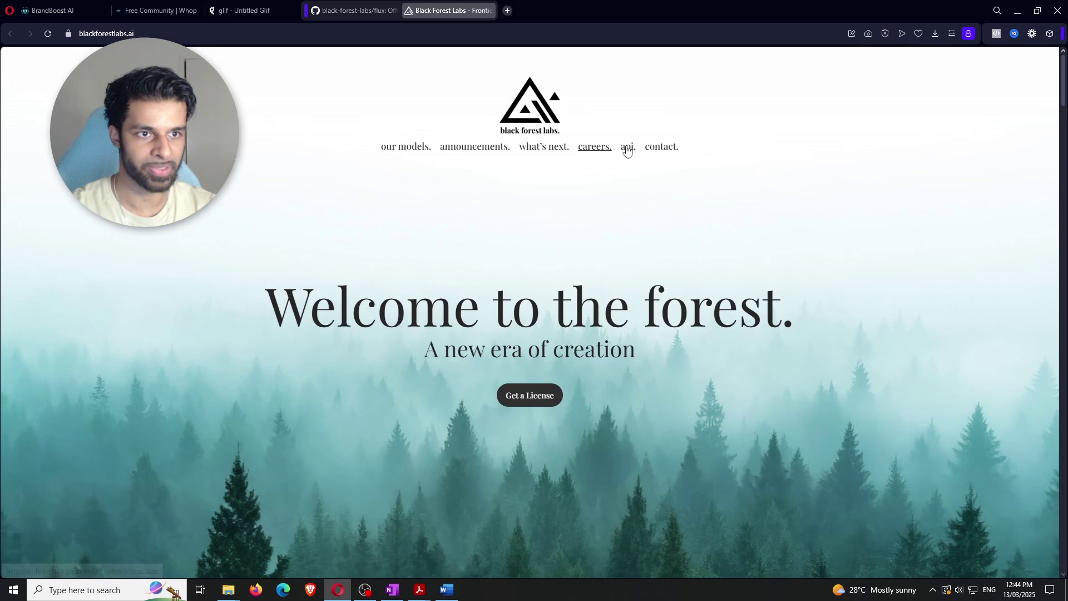
Look through the Black Forest Labs homepage, examining the Flux.1 section and its gallery of sample images.
scroll(868, 307, down, 10)
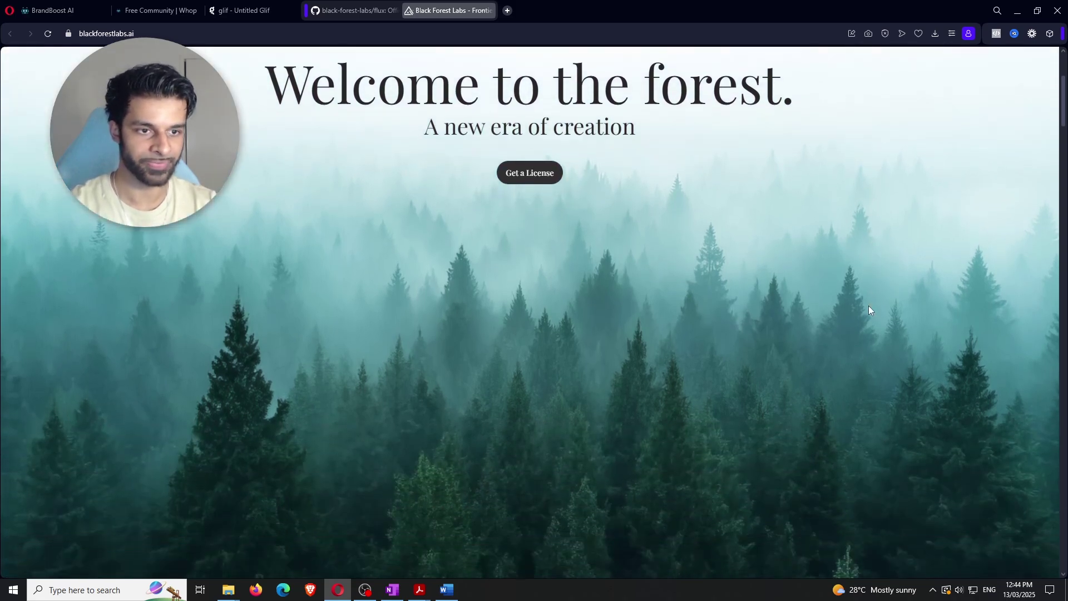
scroll(871, 309, down, 15)
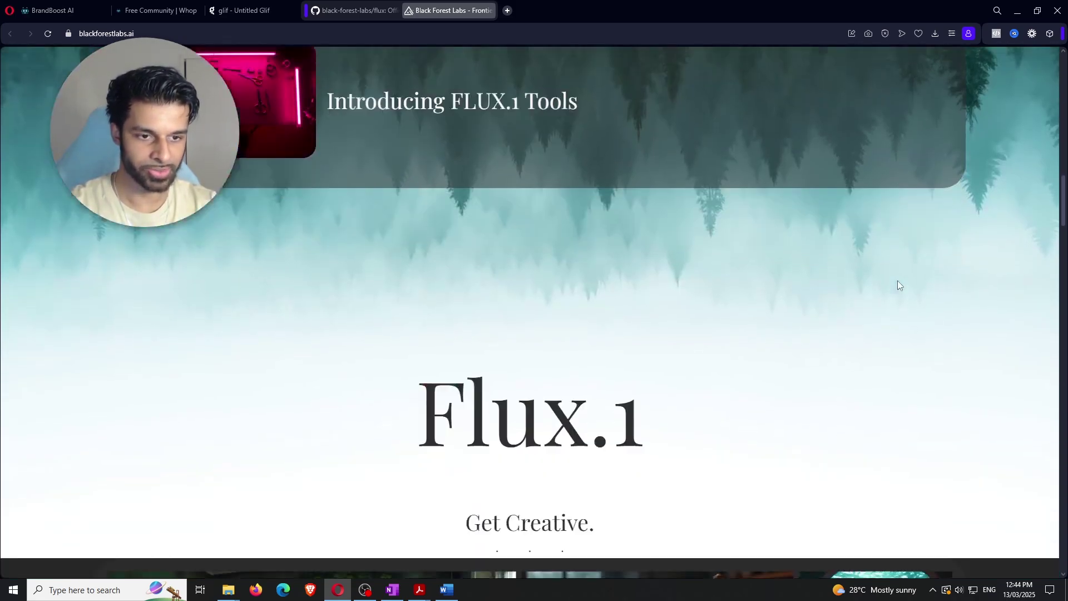
scroll(897, 284, down, 4)
scroll(835, 311, up, 6)
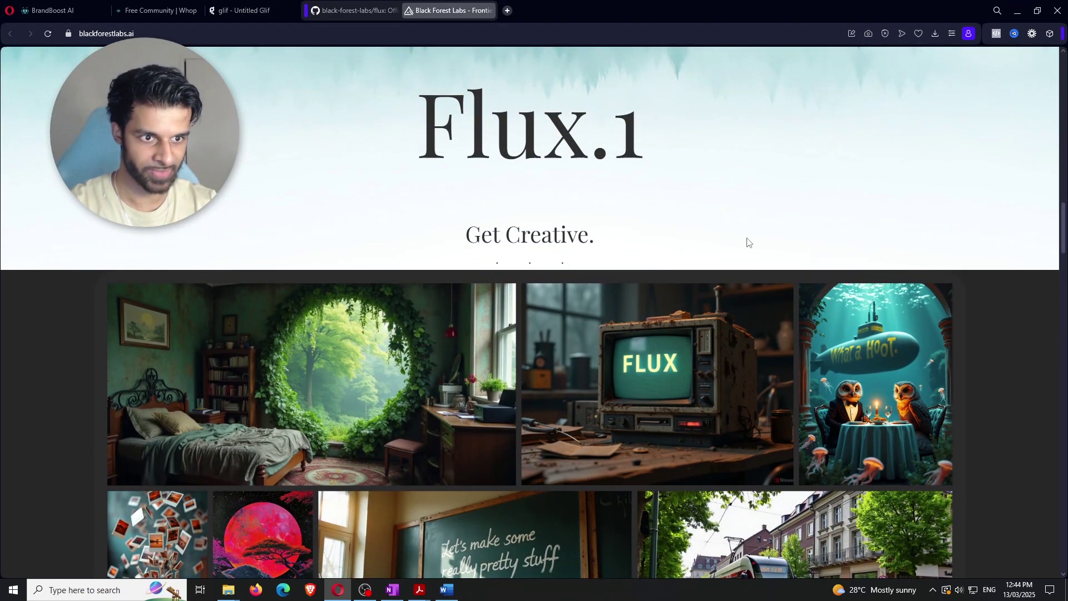
scroll(749, 242, down, 6)
scroll(675, 377, down, 4)
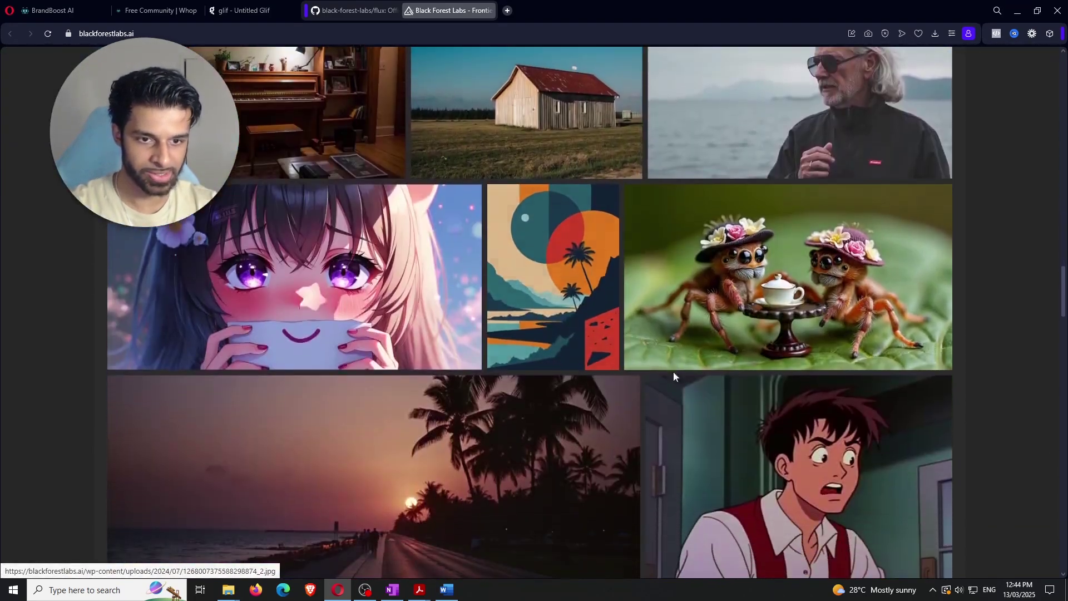
scroll(431, 373, down, 10)
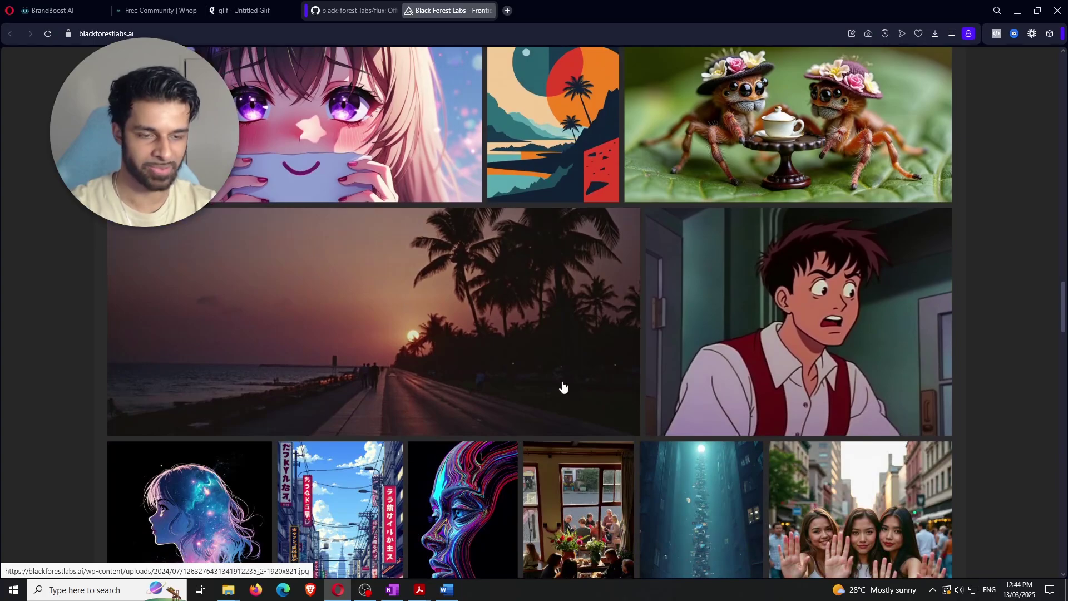
scroll(421, 345, down, 9)
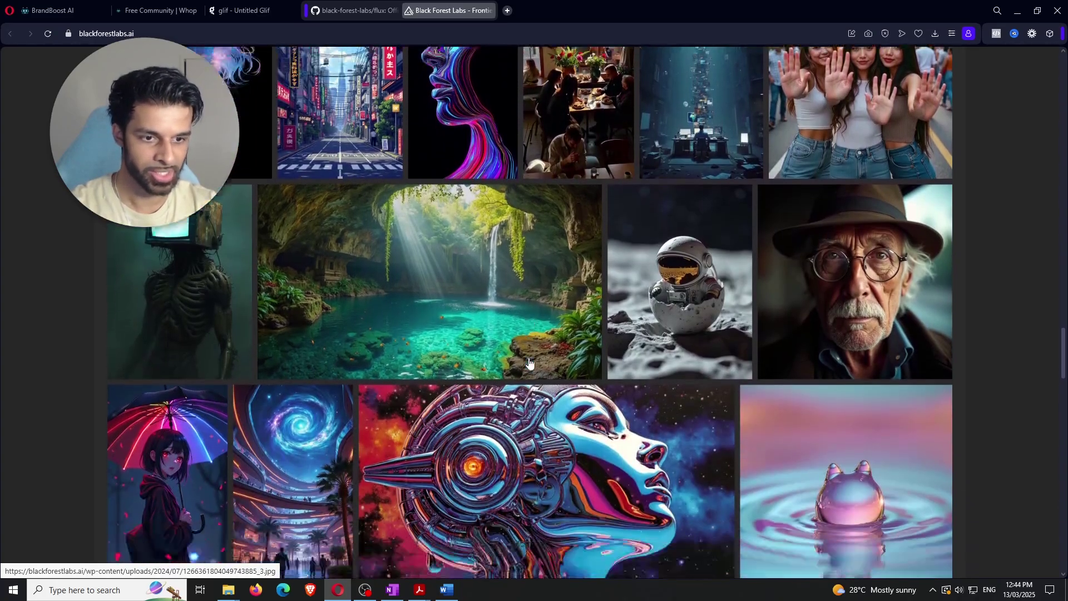
scroll(581, 349, down, 7)
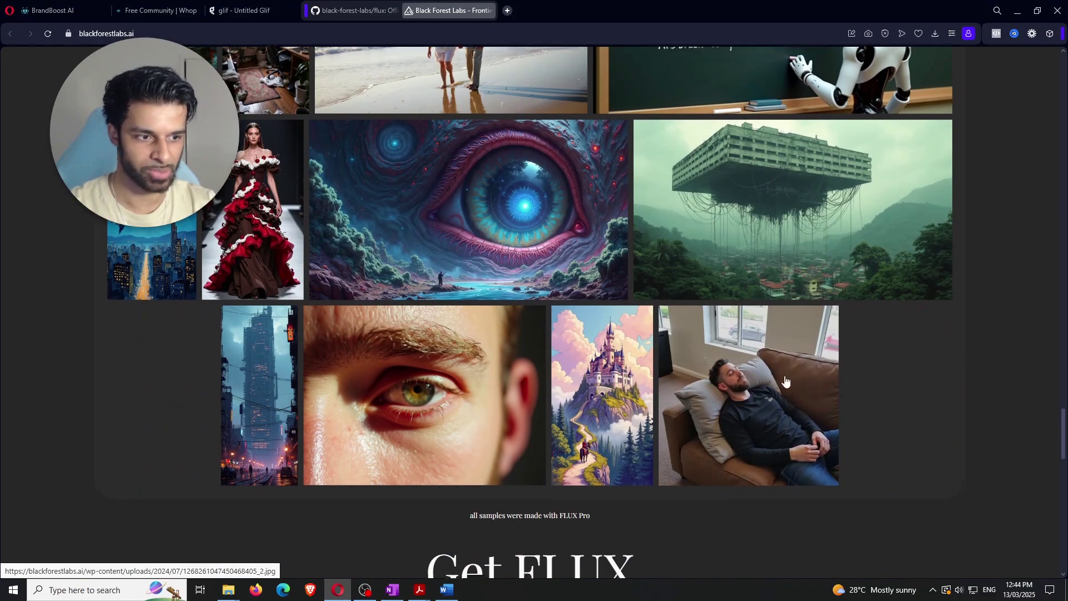
scroll(714, 367, down, 9)
scroll(801, 376, down, 5)
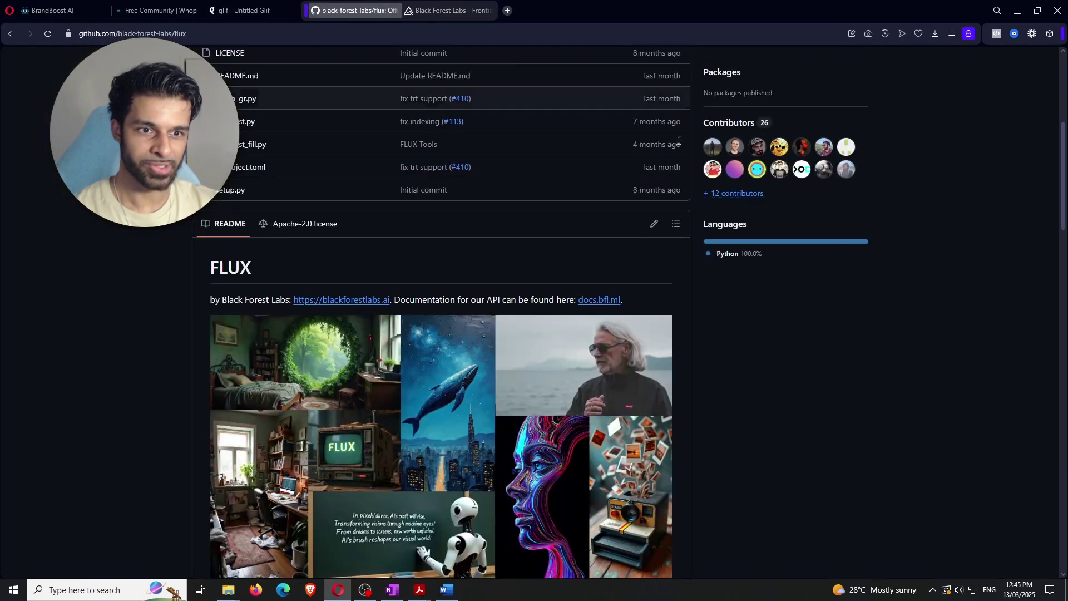
Review the black-forest-labs/flux repository's file list and README, including the local installation instructions and the models table.
scroll(913, 366, up, 5)
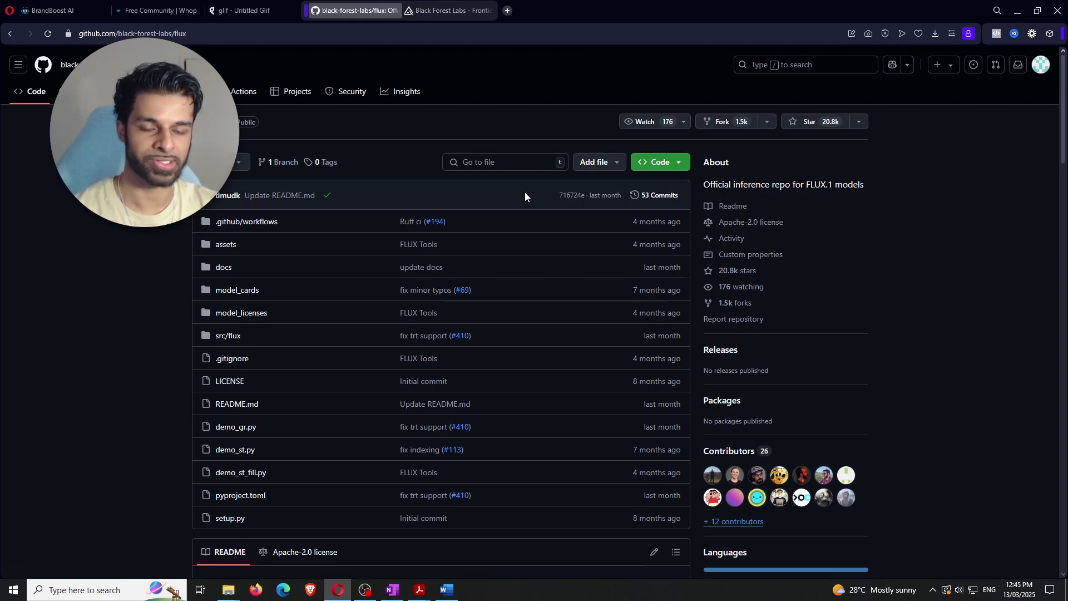
scroll(126, 269, down, 12)
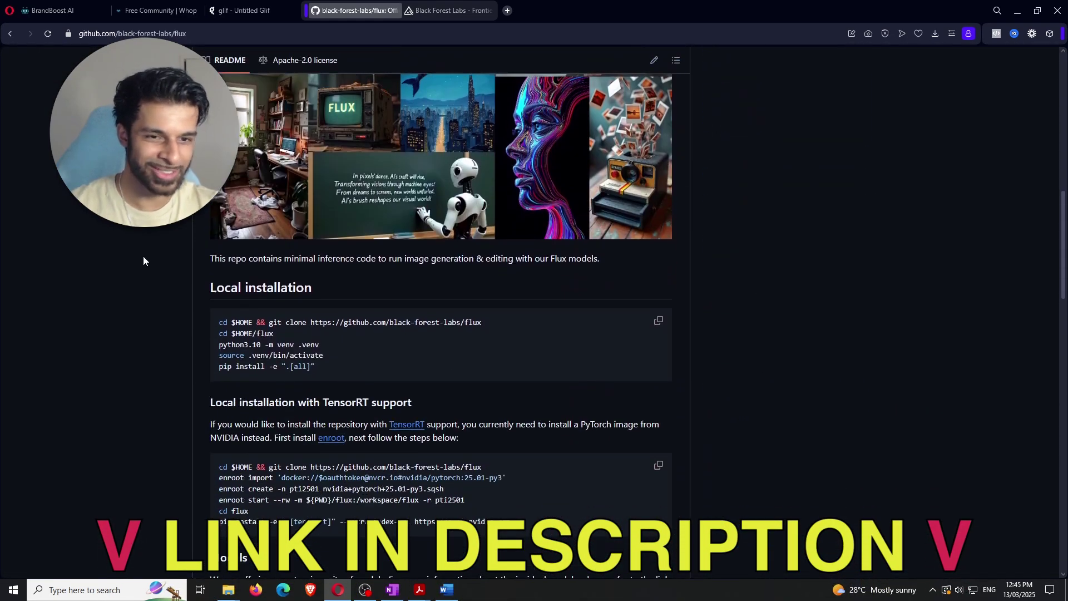
scroll(171, 245, down, 6)
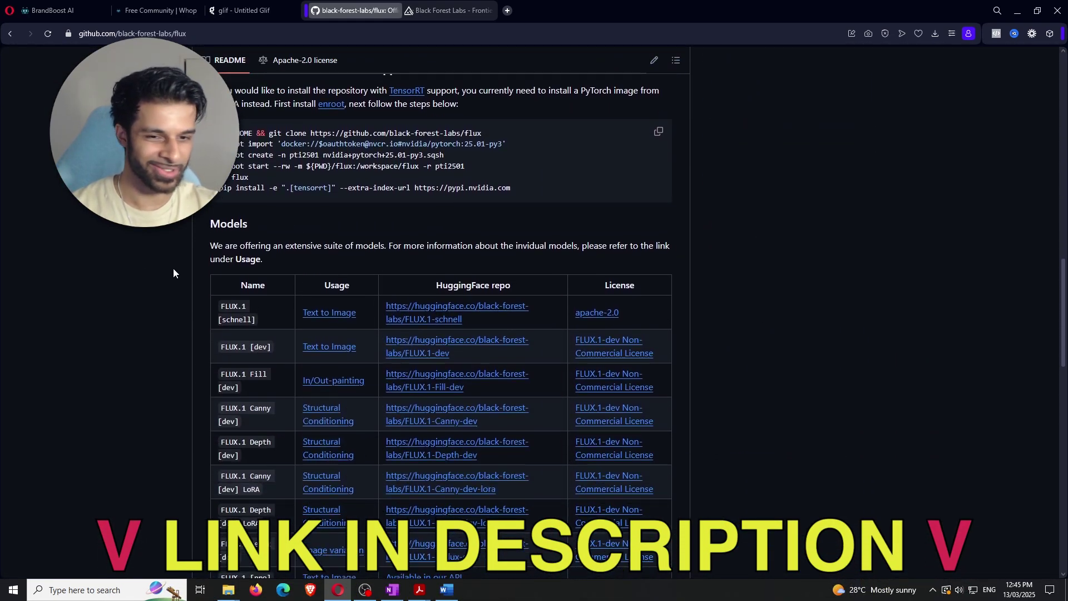
scroll(174, 271, down, 2)
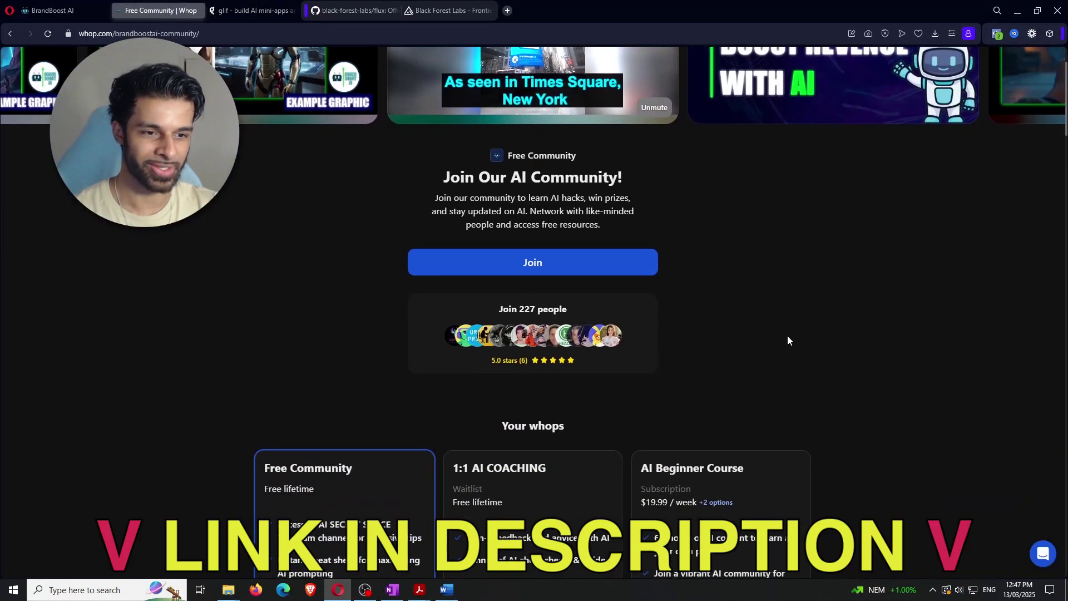
Look over the BrandBoost AI community page's membership options and the cheat sheets it offers.
scroll(788, 339, down, 1)
scroll(855, 278, down, 20)
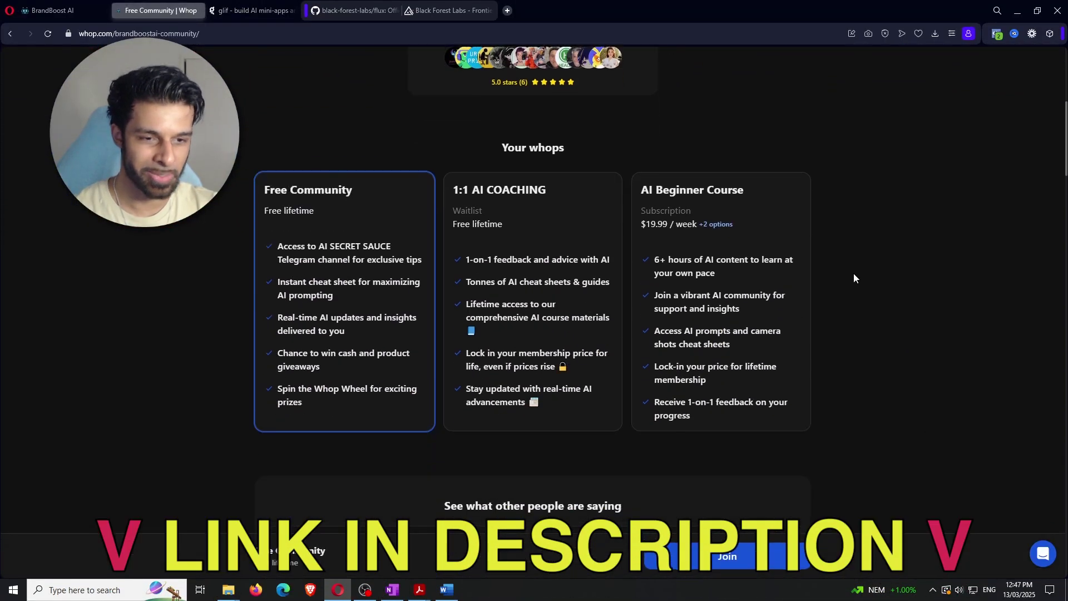
scroll(818, 292, down, 2)
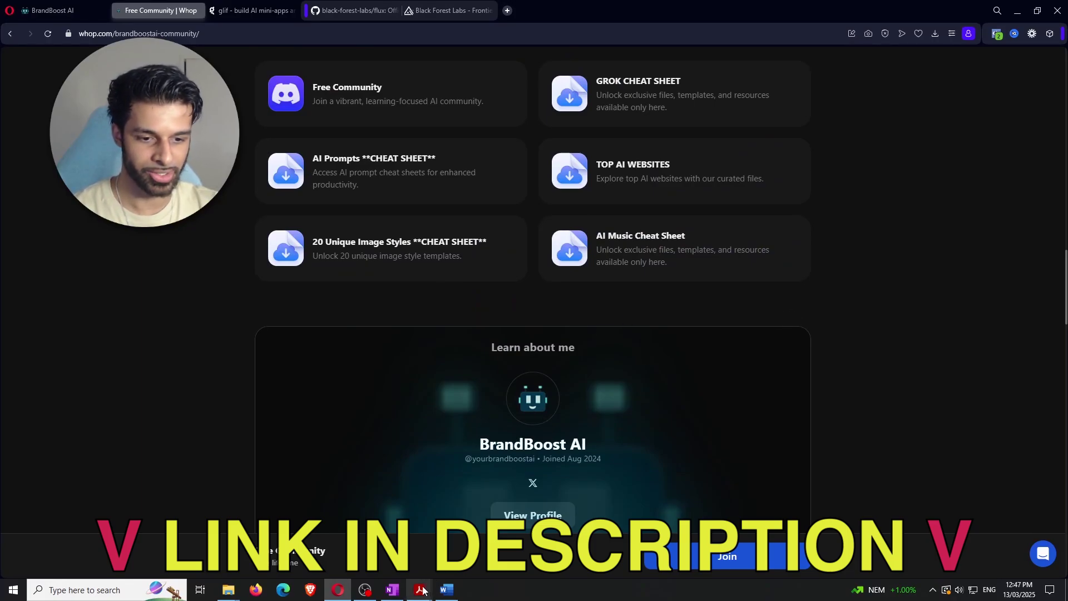
Switch to Adobe Acrobat and read the Image Creation section of the AI prompts cheat sheet.
click(412, 549)
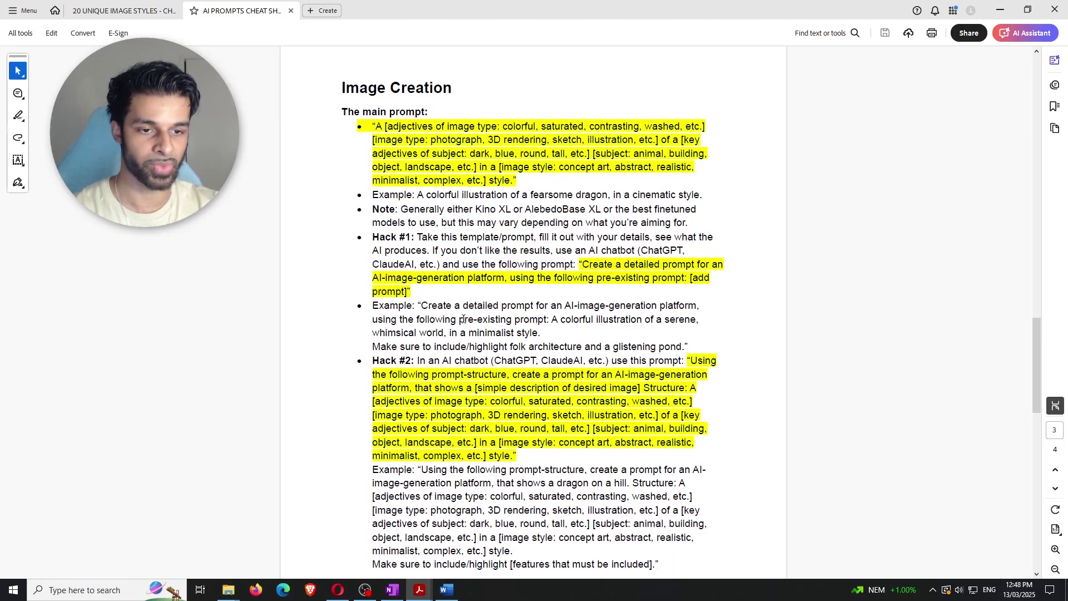
scroll(464, 319, down, 2)
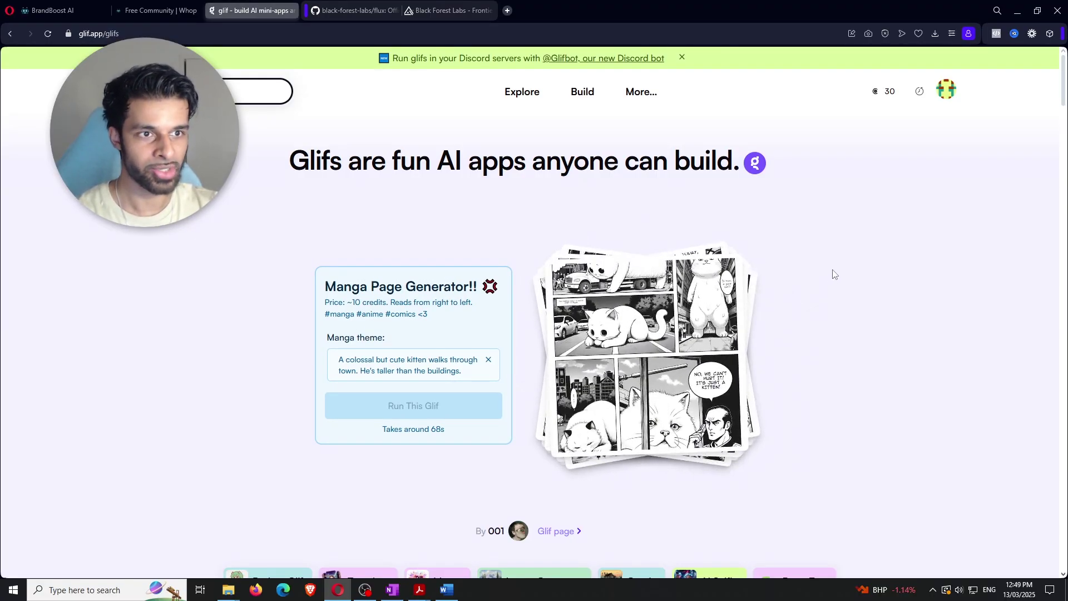
Start building a new glif and add a Text Input block to it.
click(582, 95)
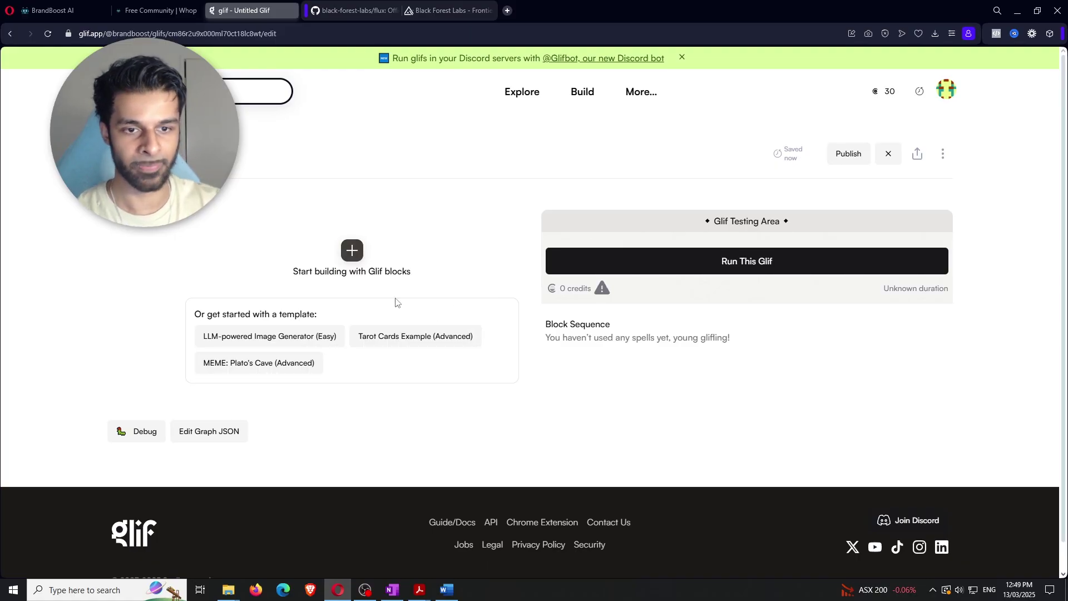
click(352, 252)
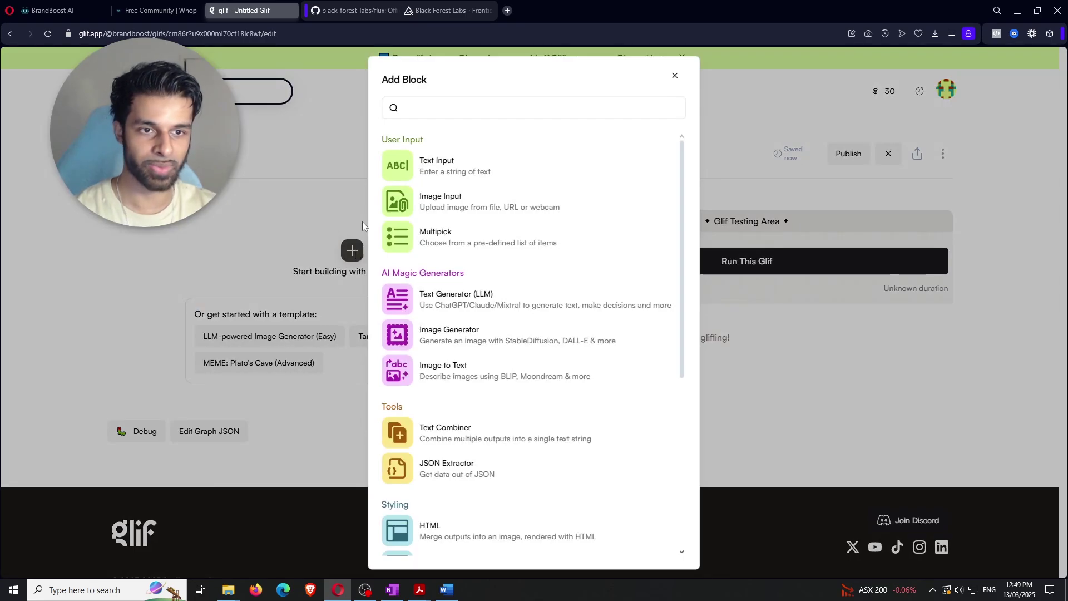
click(462, 176)
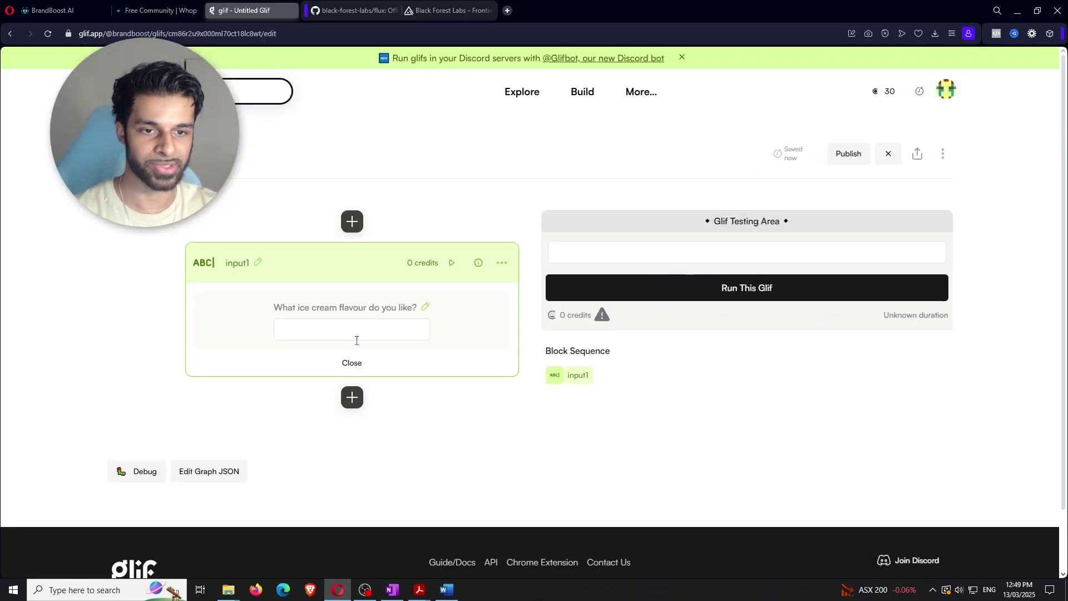
Add an Image Generator block below the text input block and look over both blocks' fields.
click(353, 398)
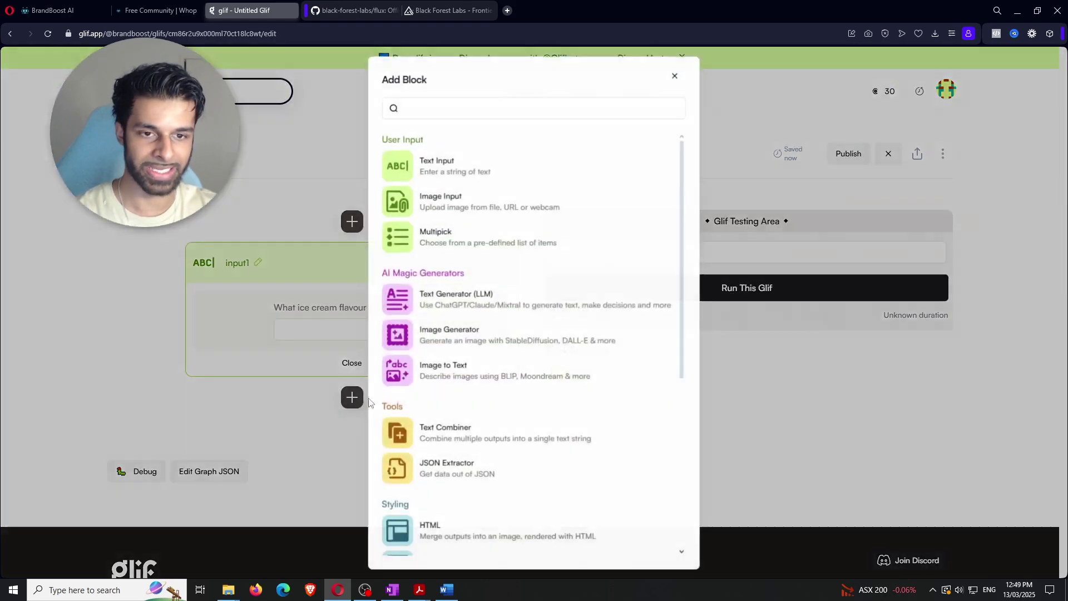
click(520, 341)
scroll(612, 373, down, 2)
scroll(607, 379, up, 2)
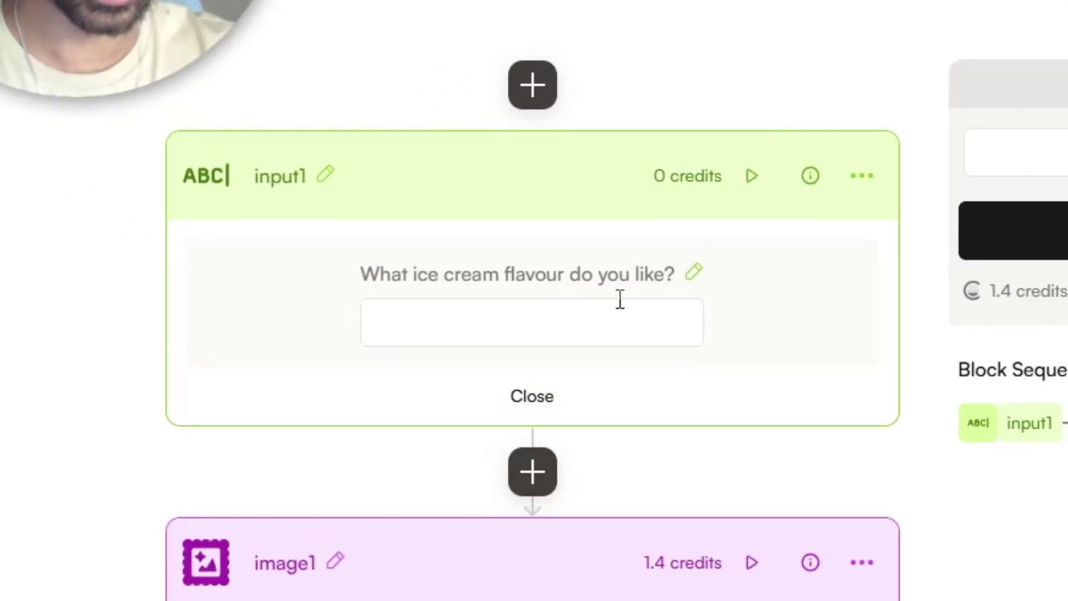
scroll(353, 331, down, 1)
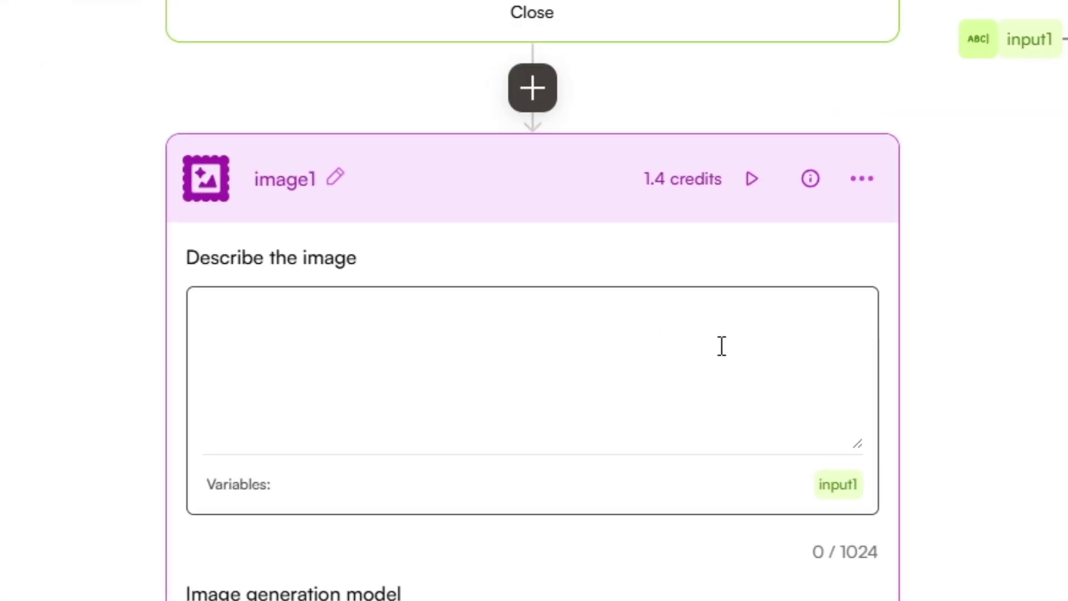
scroll(356, 362, up, 1)
Rename the text input block to "Prompt" and the image generator block to "Image".
click(256, 205)
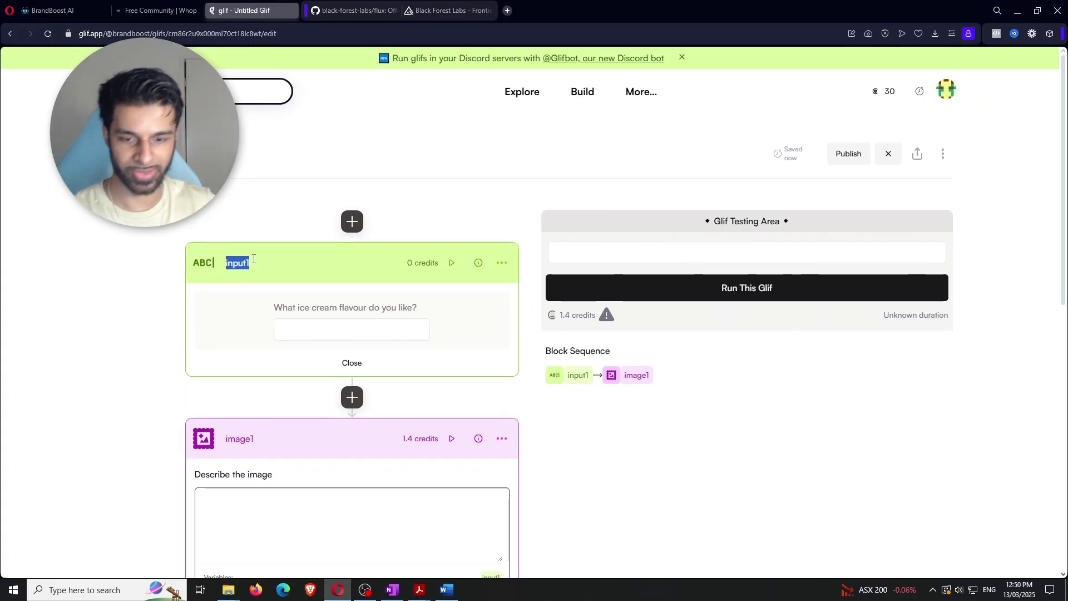
text(Prompt)
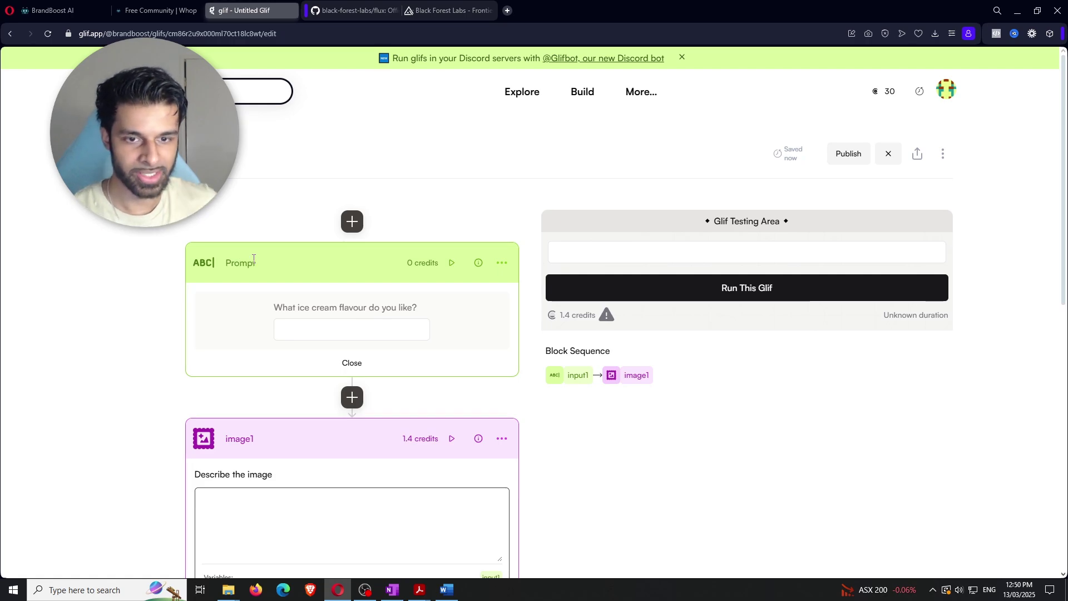
click(242, 439)
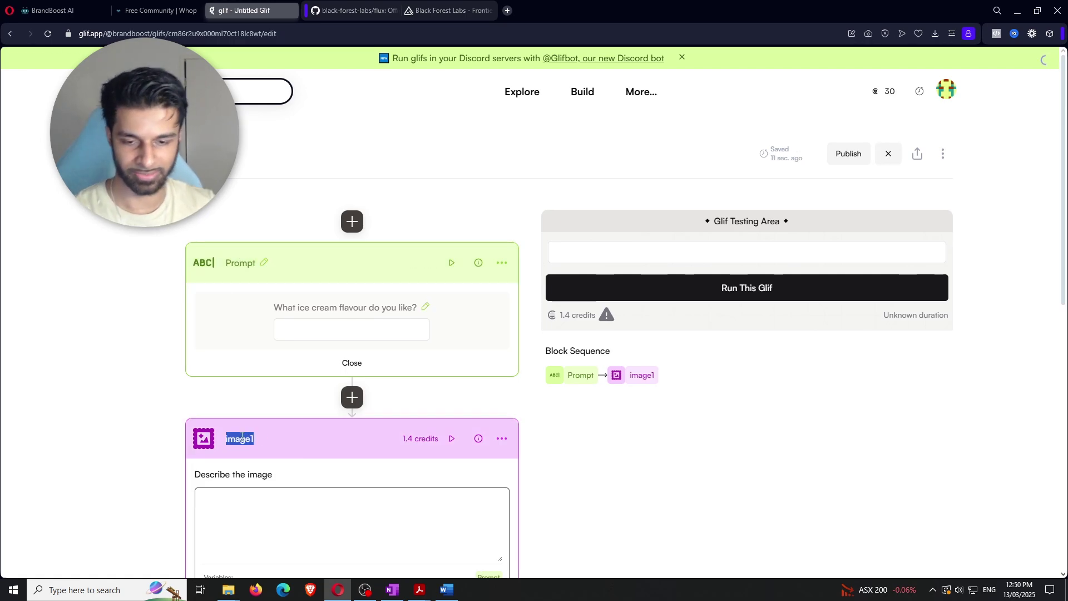
key(BackSpace)
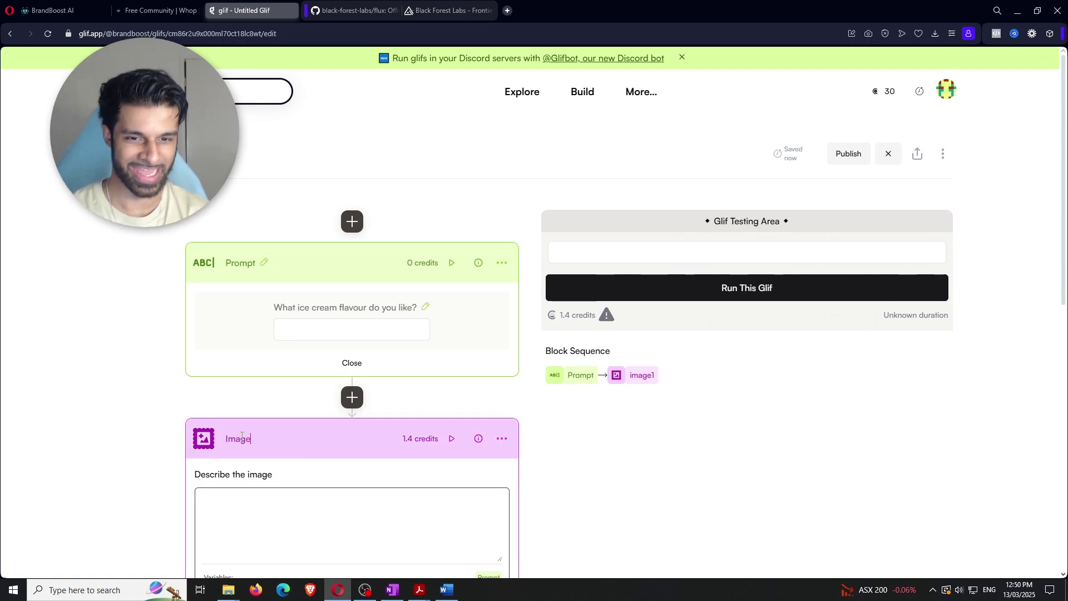
text(Image)
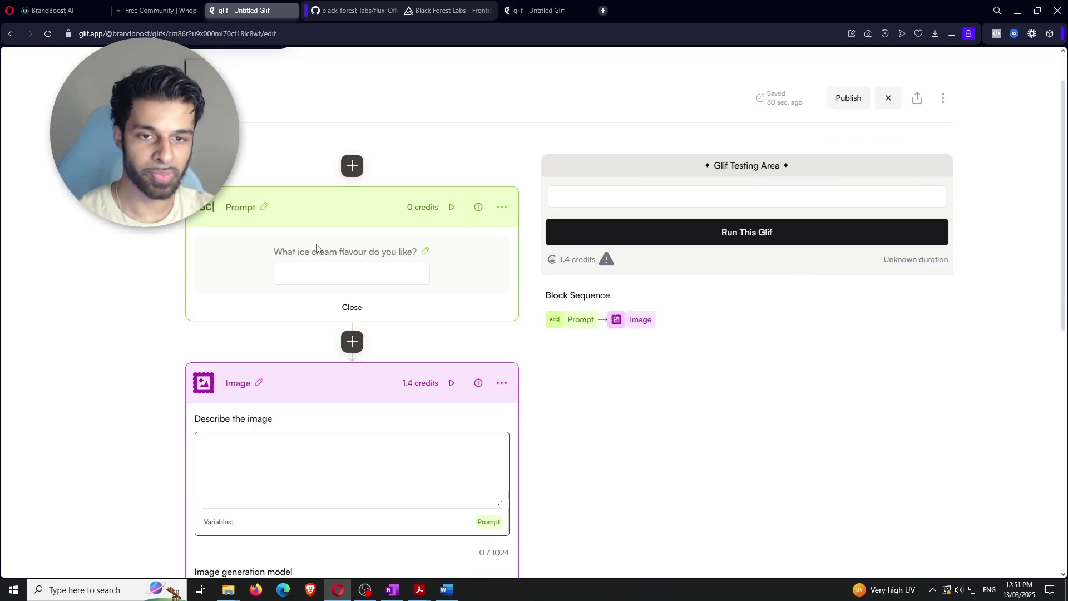
Set the Image block's generation model to Flux Pro v1.1 Ultra.
scroll(585, 361, down, 3)
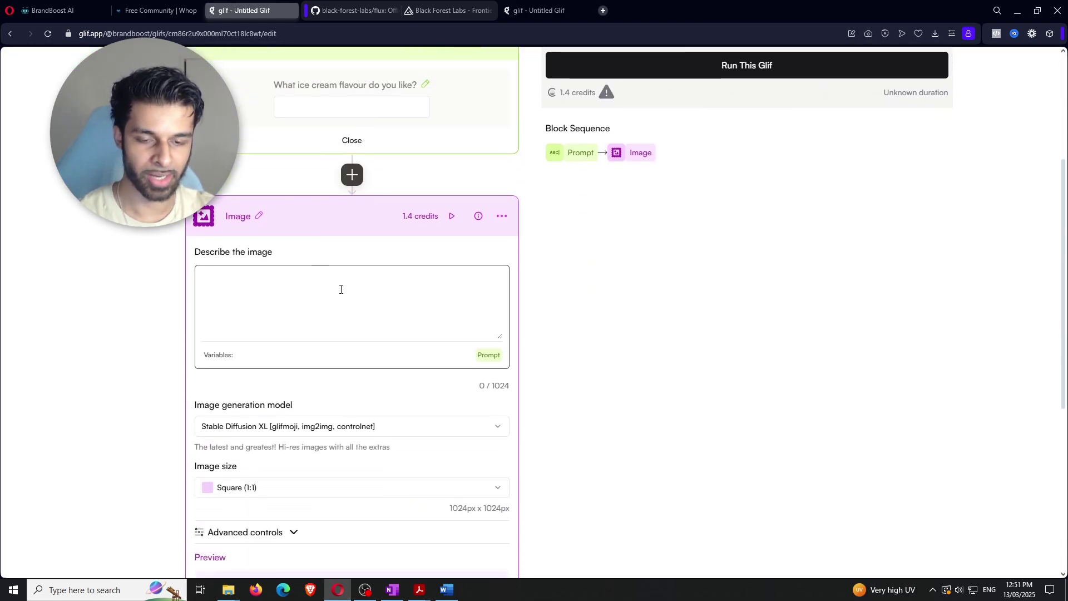
scroll(341, 289, up, 2)
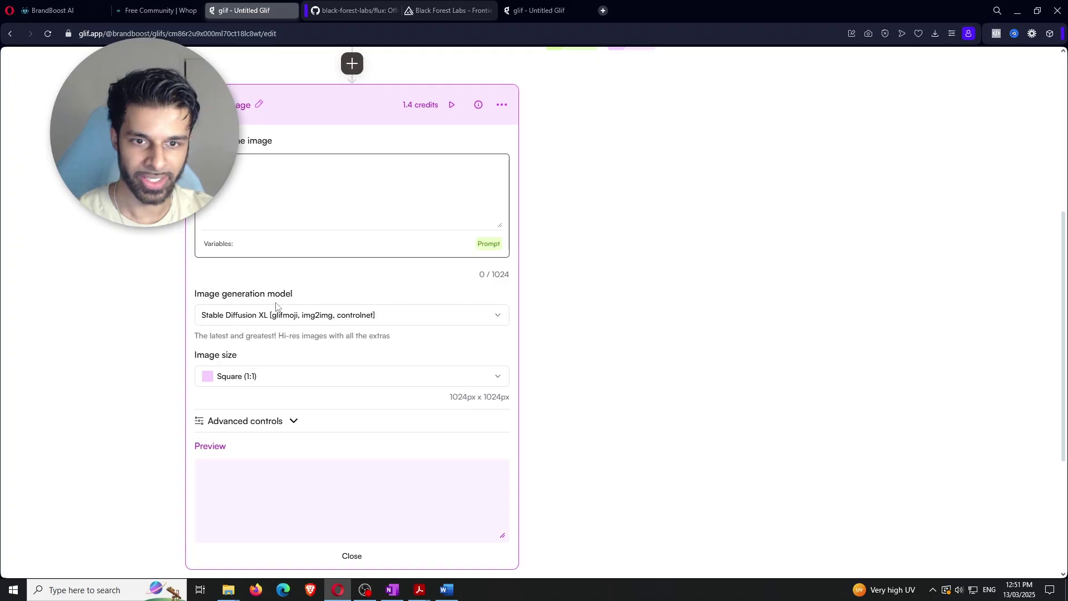
click(289, 315)
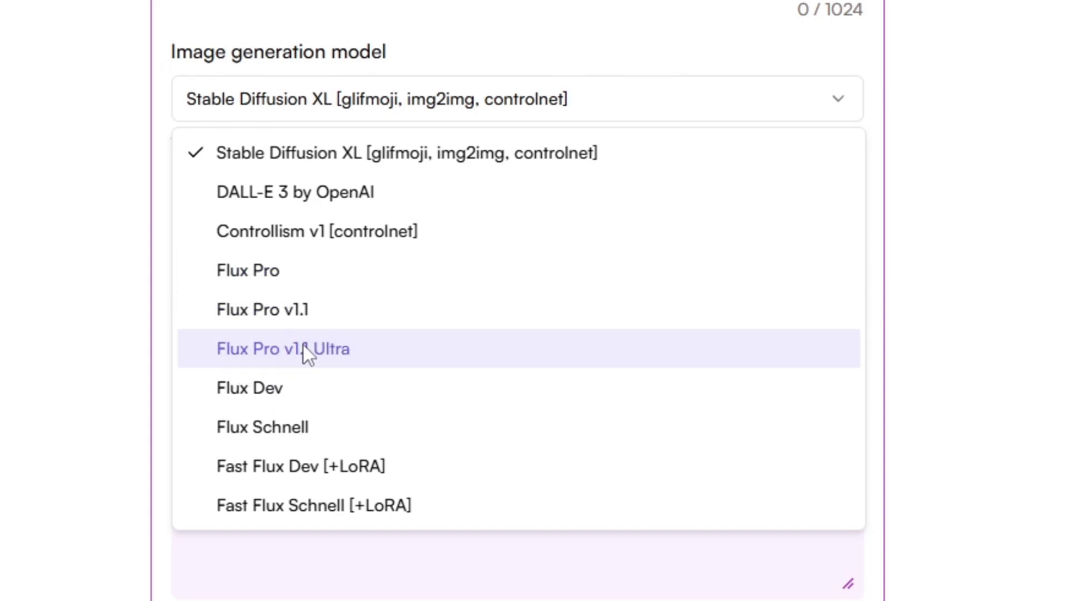
click(344, 356)
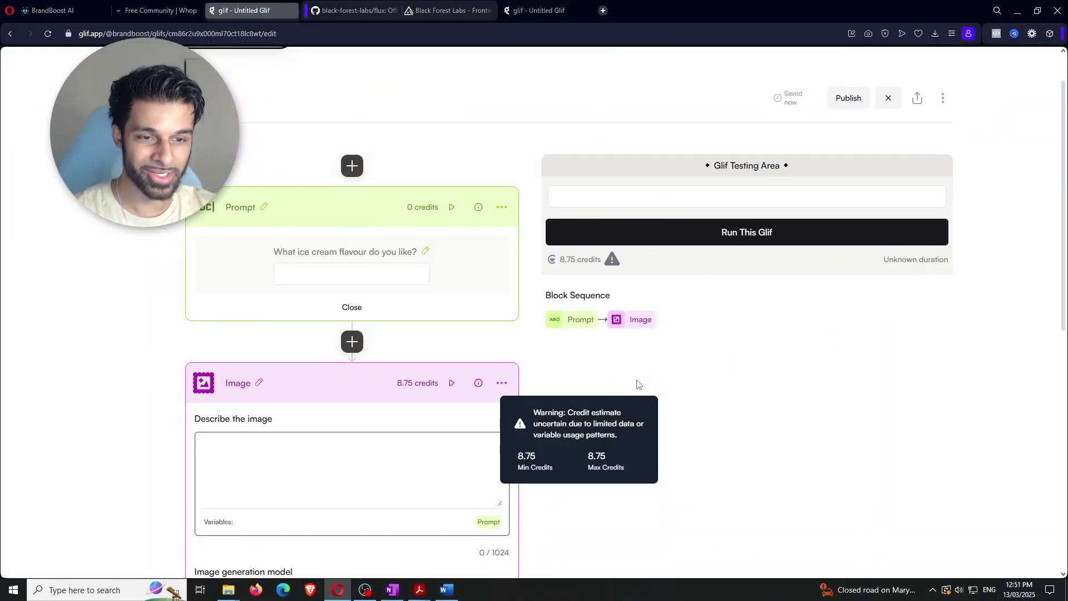
Try Flux Schnell as the Image block's generation model and compare the glif's credit cost.
scroll(686, 141, down, 4)
click(430, 374)
click(657, 359)
scroll(667, 368, up, 4)
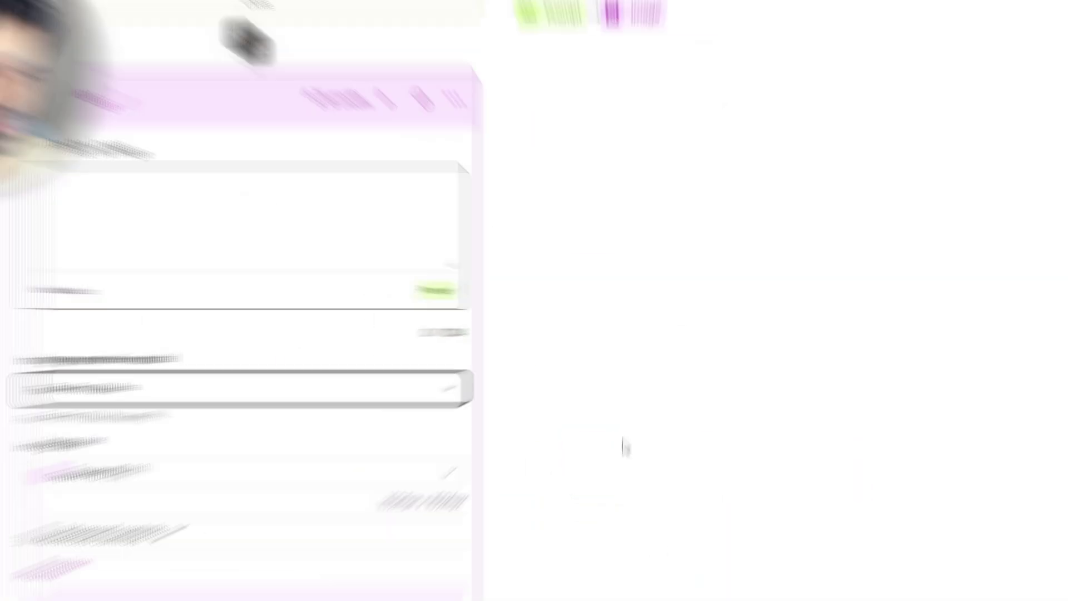
click(276, 392)
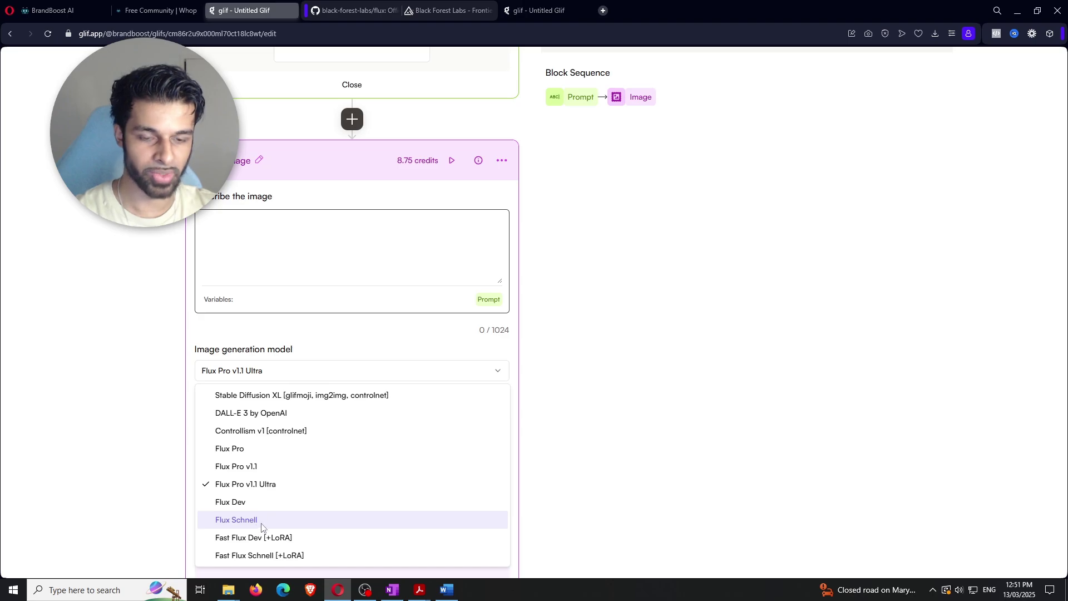
click(262, 519)
scroll(666, 400, up, 5)
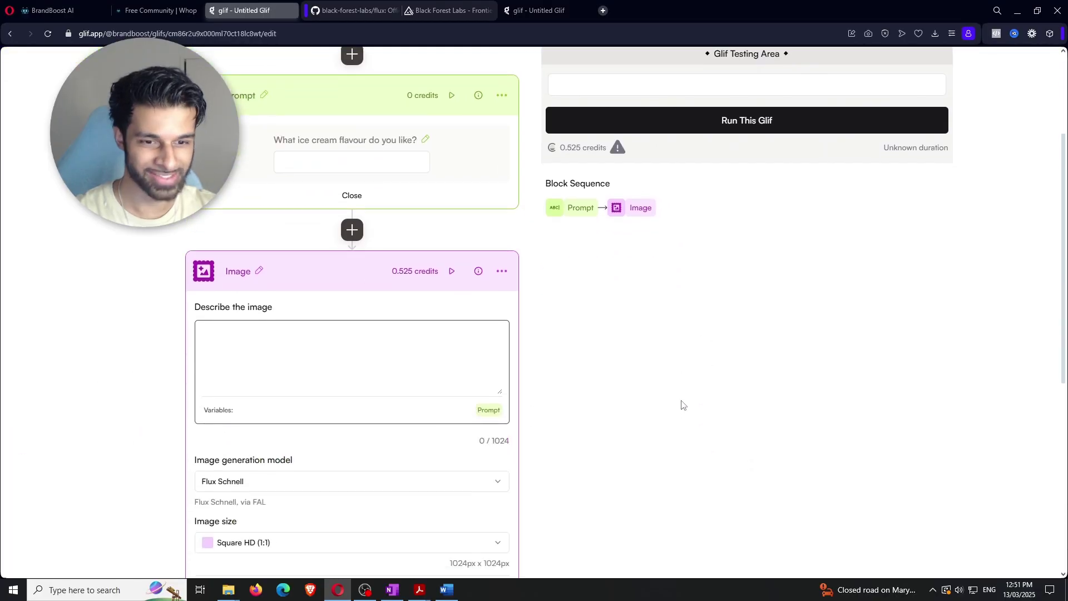
scroll(679, 403, down, 4)
scroll(843, 346, up, 1)
scroll(843, 346, up, 3)
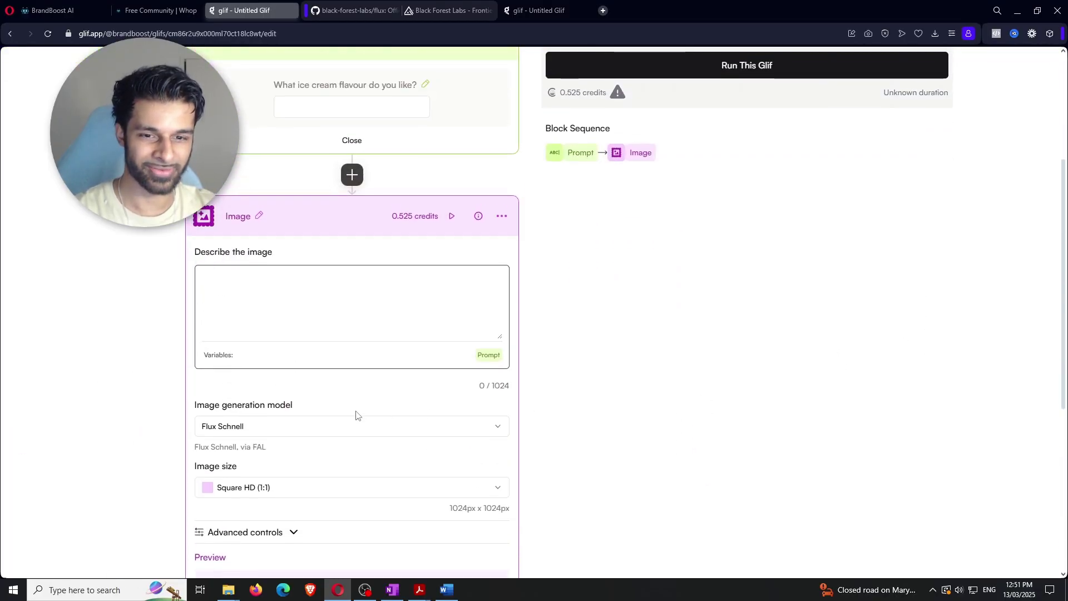
Set the Image block's generation model to Flux Pro and insert the Prompt variable as its image description.
click(358, 425)
click(247, 301)
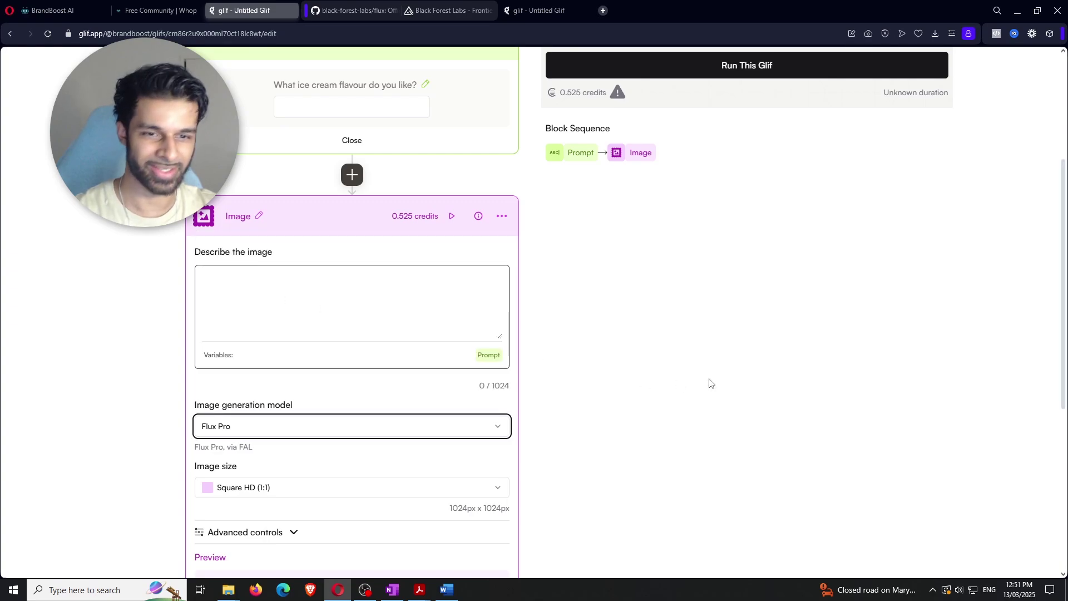
scroll(708, 382, up, 2)
scroll(699, 387, down, 2)
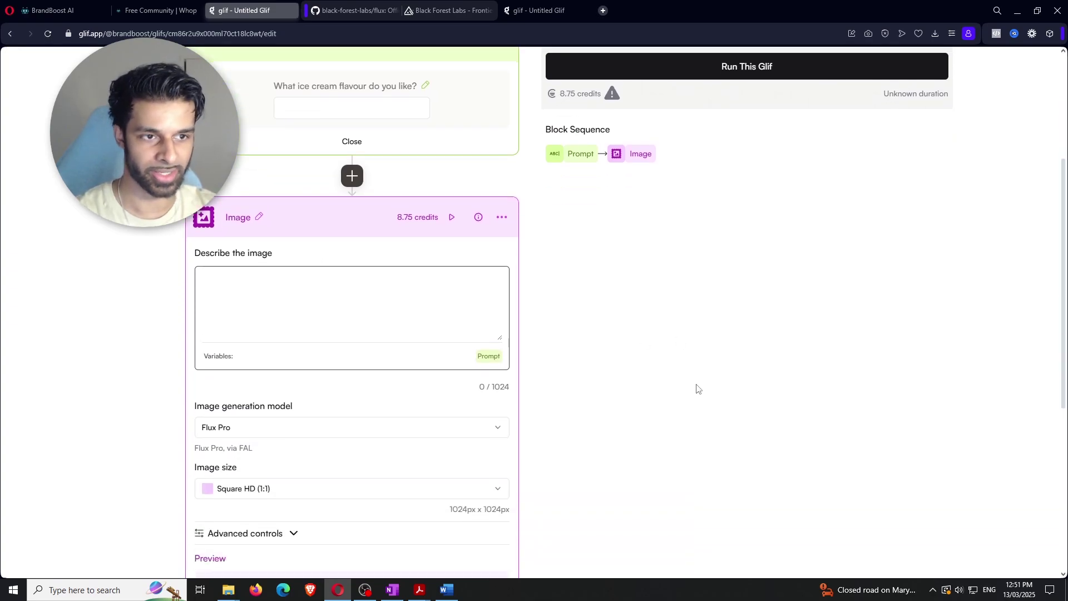
scroll(688, 412, up, 4)
scroll(675, 410, down, 2)
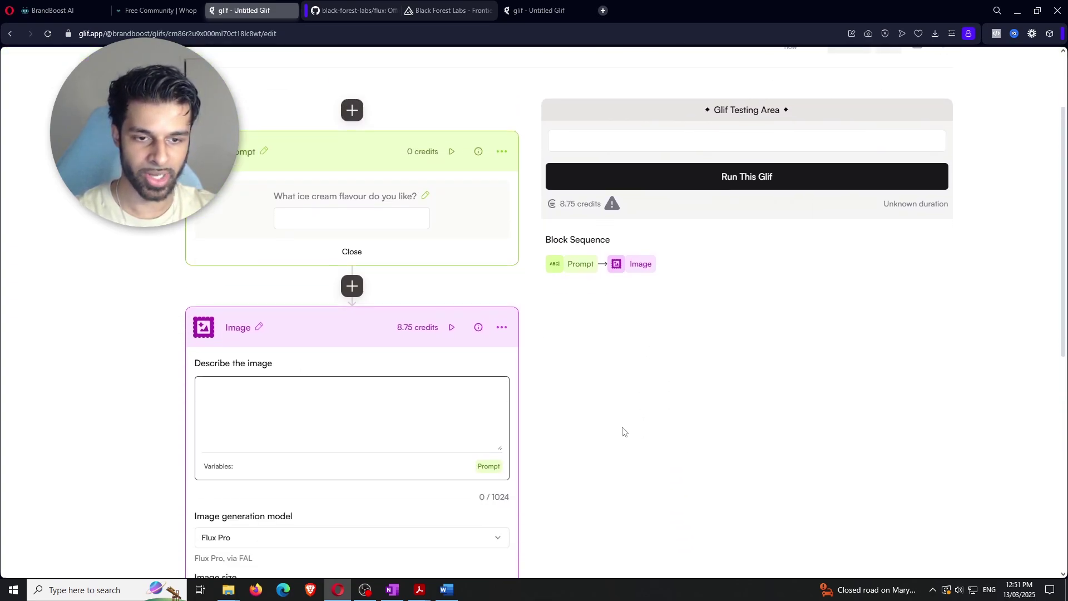
click(489, 471)
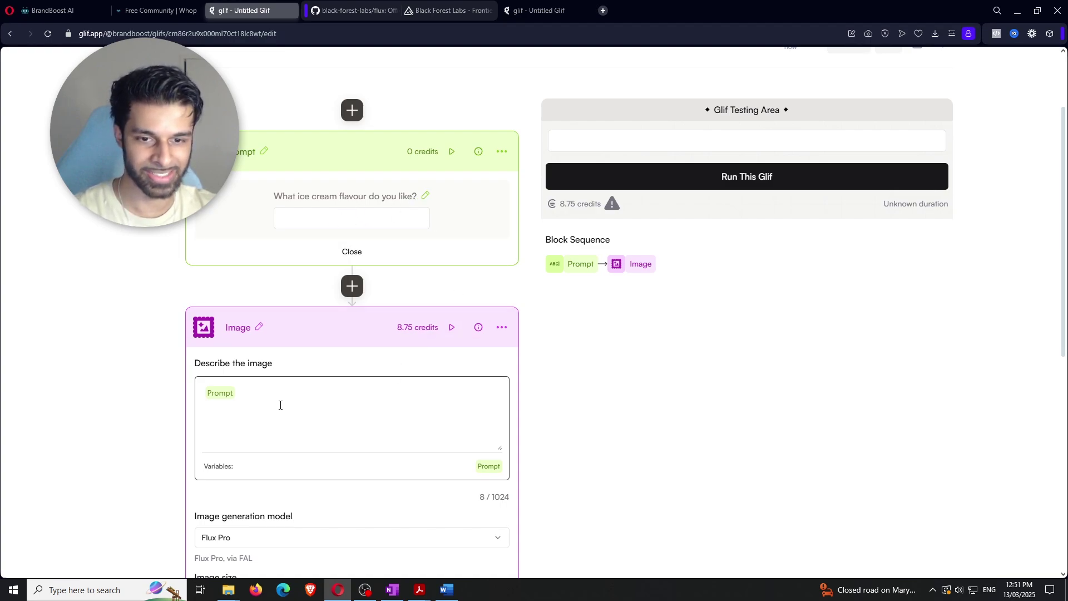
Set the Image block's image size to Landscape (16:9) and expand its advanced controls.
scroll(281, 405, down, 2)
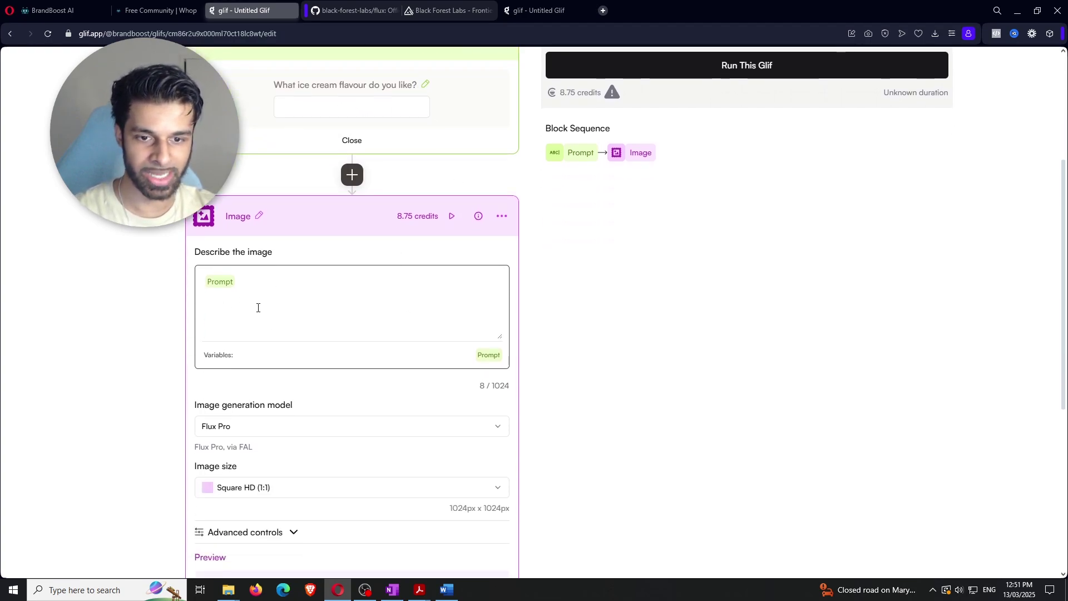
scroll(310, 297, down, 3)
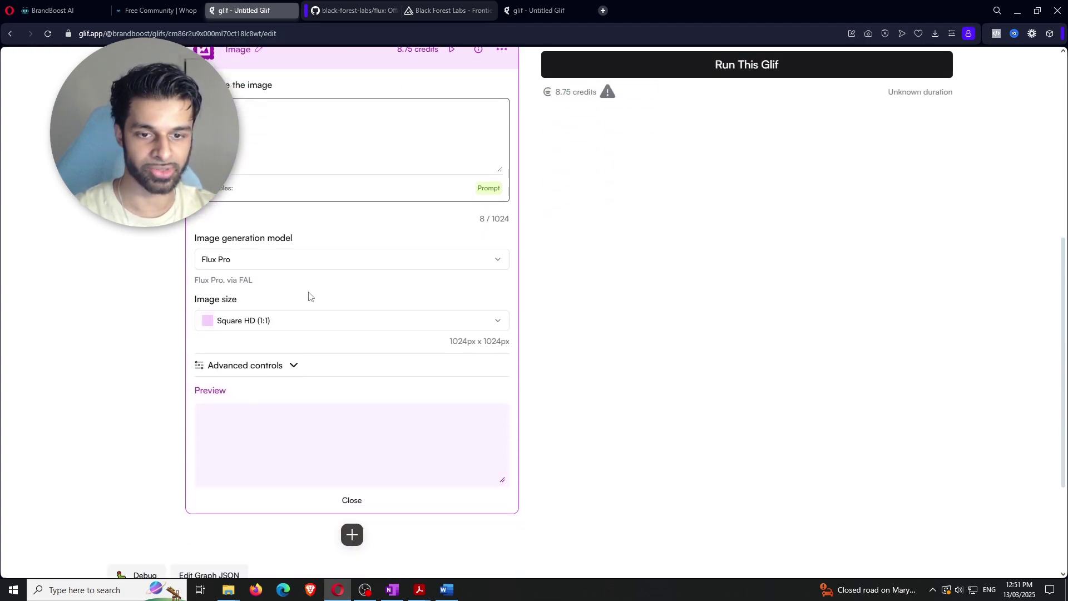
click(300, 326)
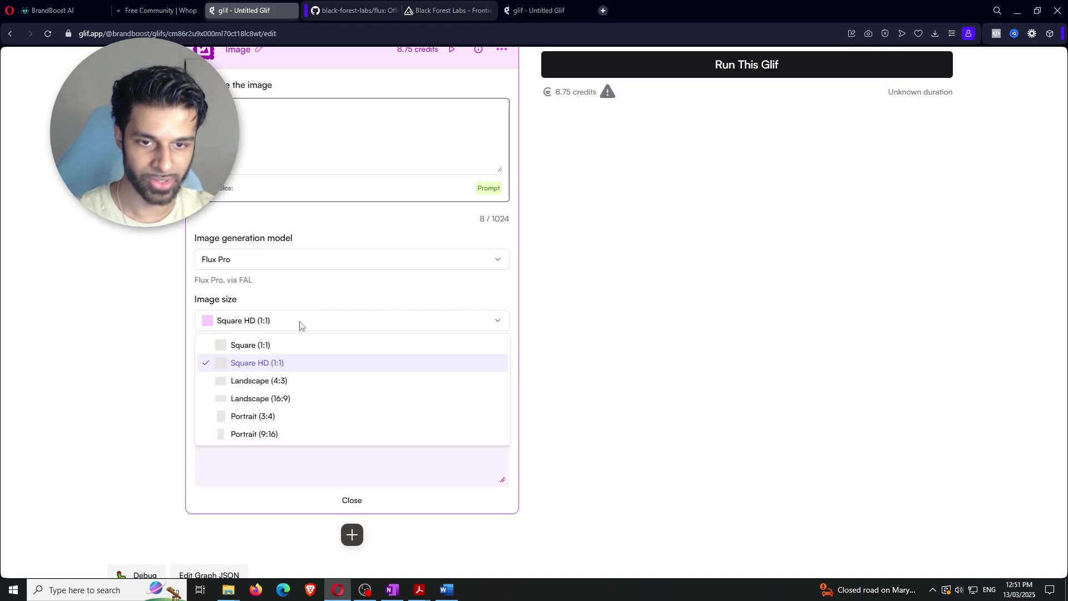
click(290, 400)
click(268, 365)
Examine the Image block's settings, including the steps, guidance scale and seed options.
scroll(600, 306, down, 2)
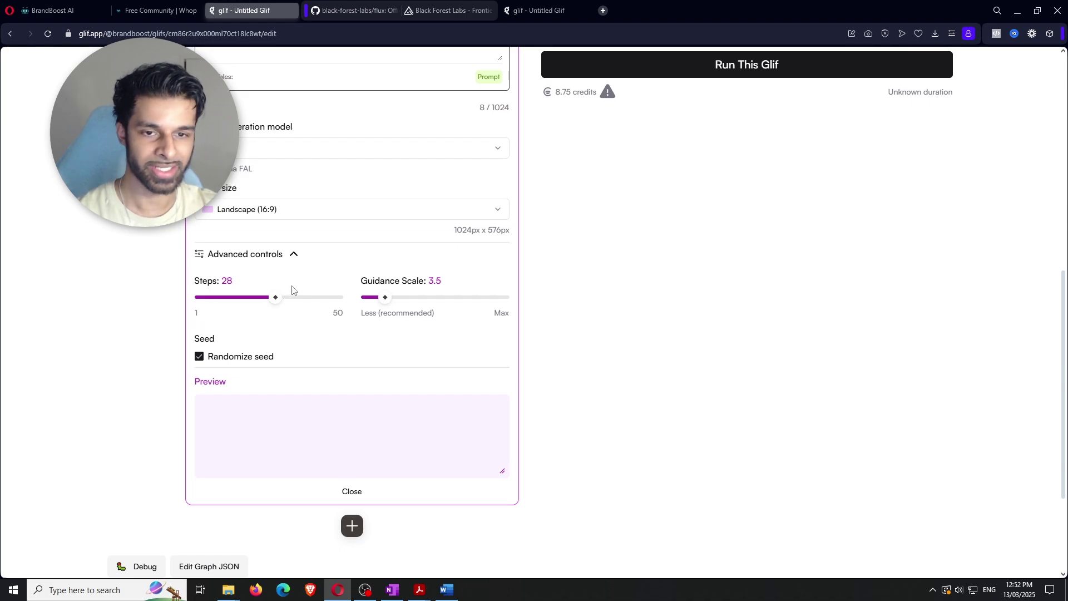
scroll(399, 293, down, 2)
scroll(574, 407, up, 5)
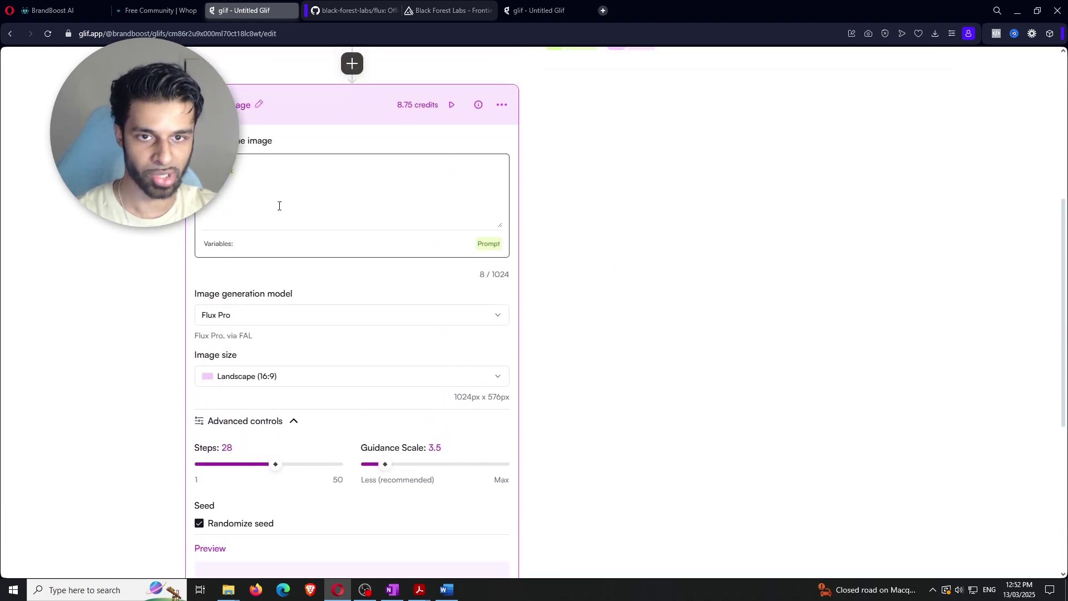
scroll(571, 381, down, 1)
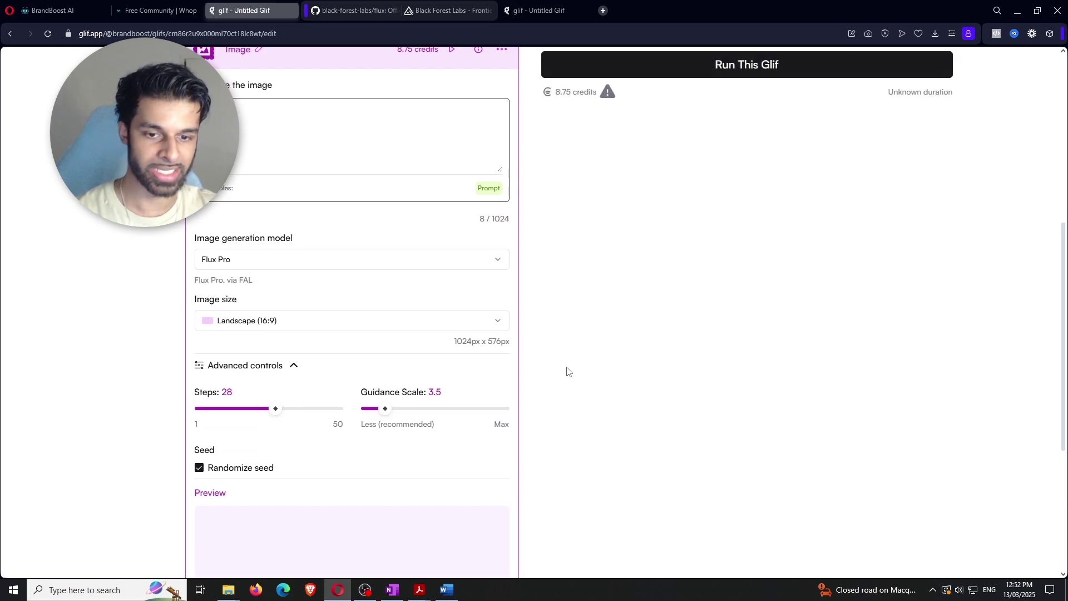
scroll(568, 372, down, 1)
scroll(592, 340, down, 2)
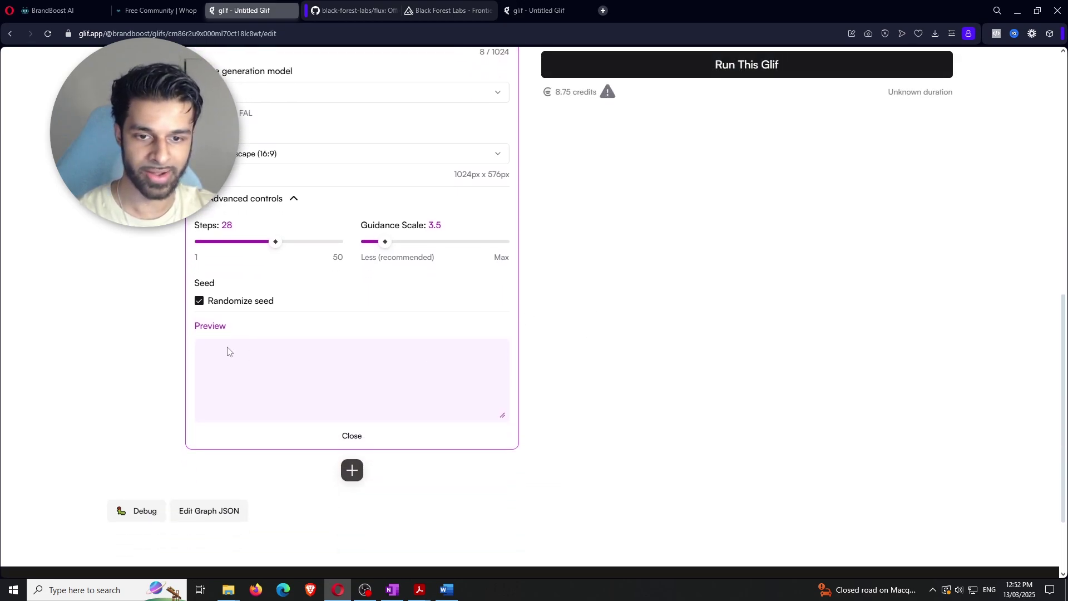
scroll(253, 394, up, 2)
scroll(668, 412, up, 4)
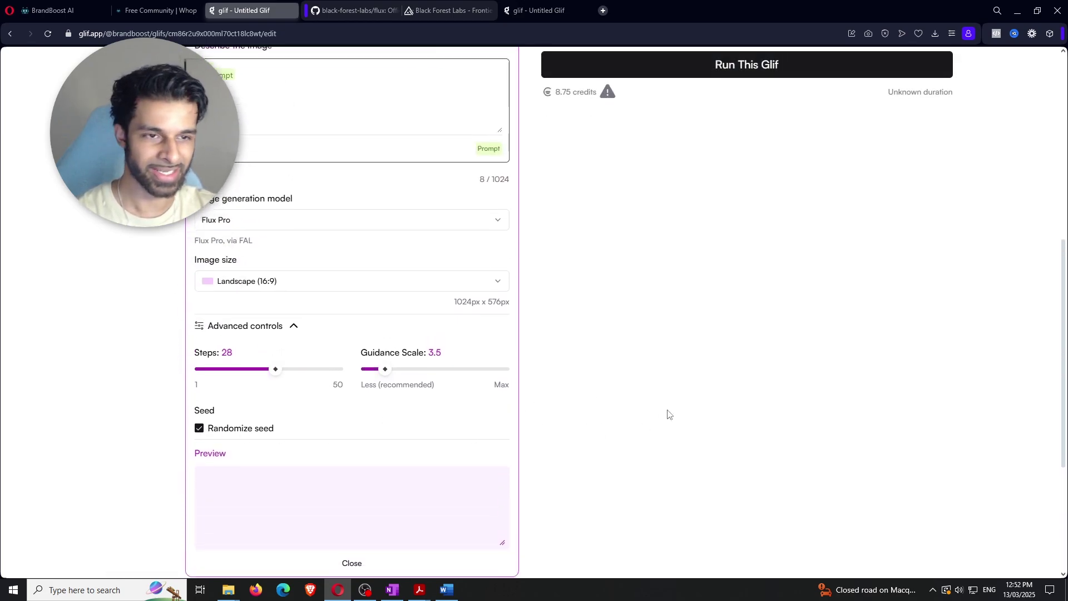
scroll(667, 409, down, 2)
scroll(667, 409, up, 2)
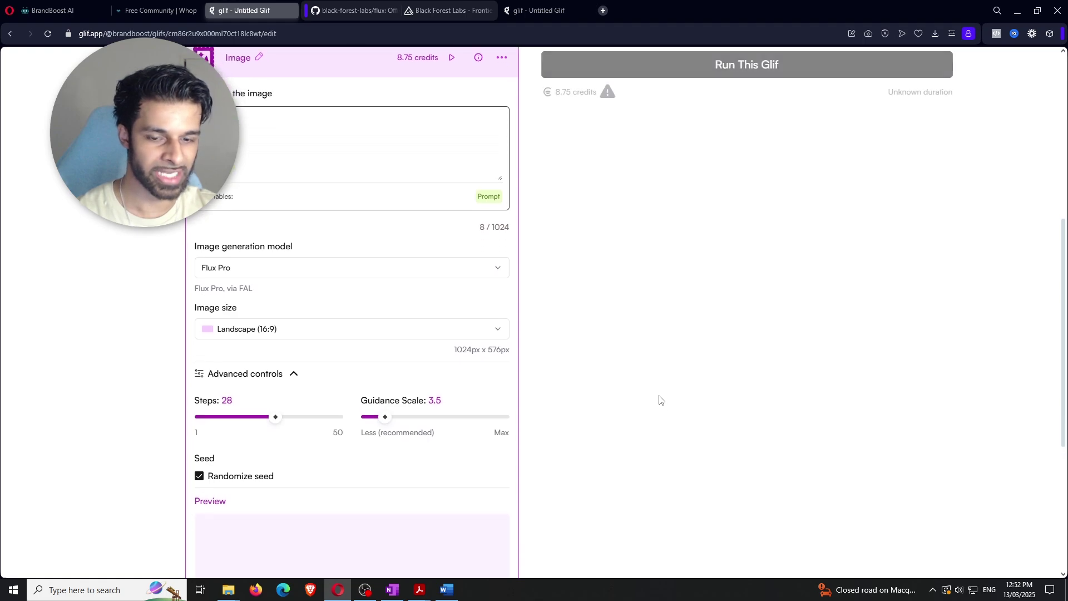
scroll(660, 400, down, 5)
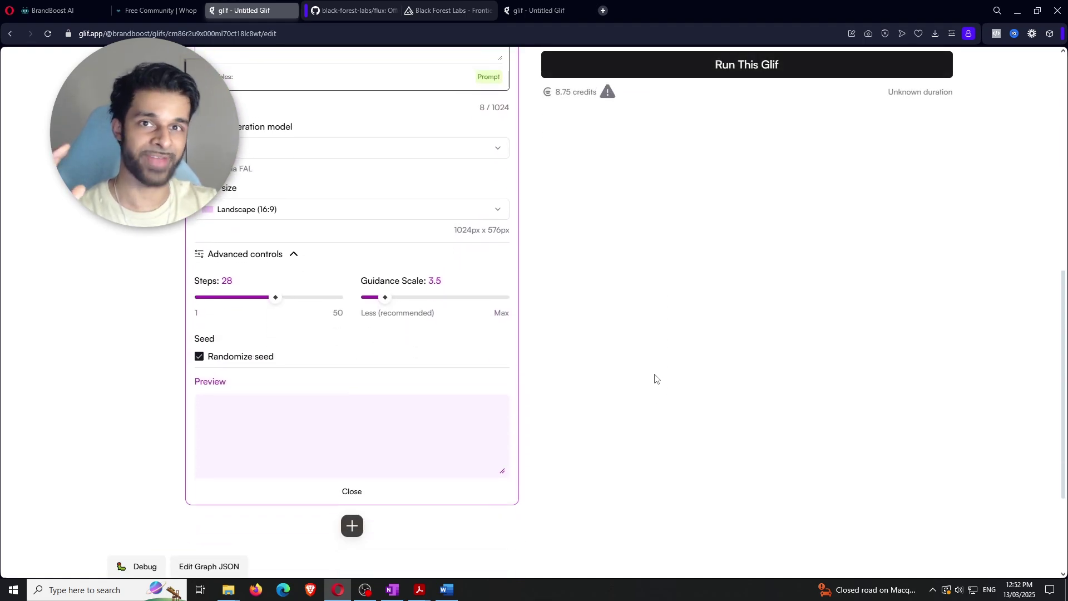
Turn off Randomize seed in the Image block to reveal the seed value, and turn it back on.
click(199, 357)
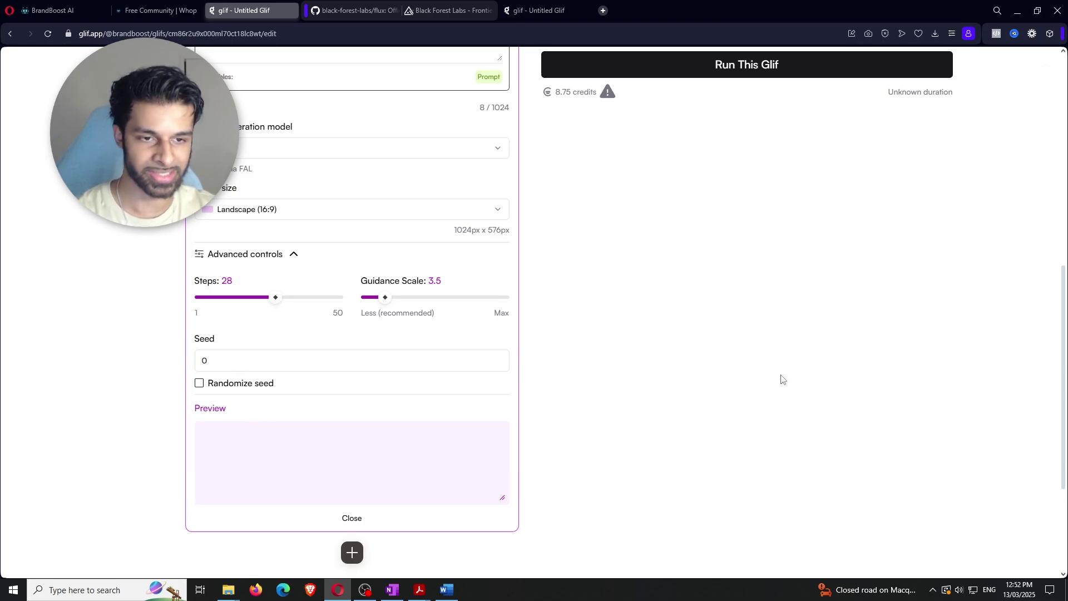
click(200, 384)
scroll(561, 371, up, 10)
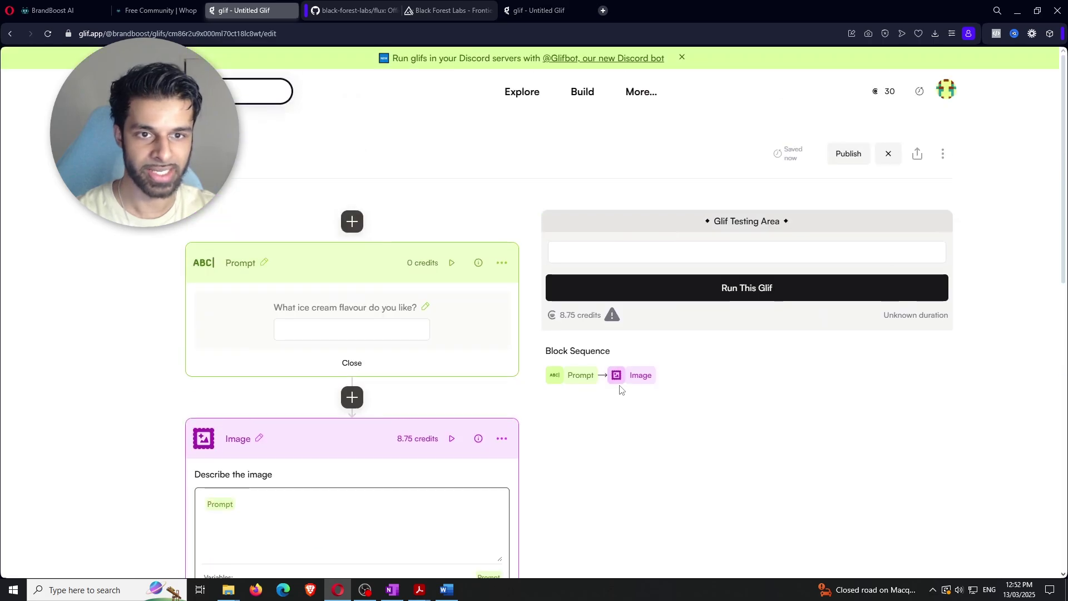
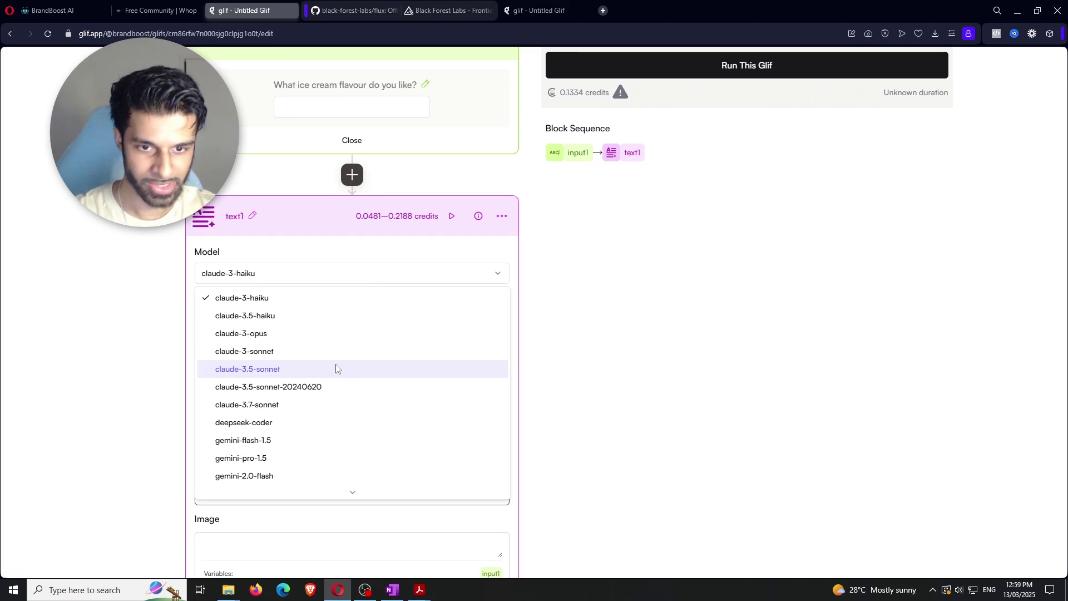
Set the text generator block's model to claude-3.5-sonnet.
click(318, 369)
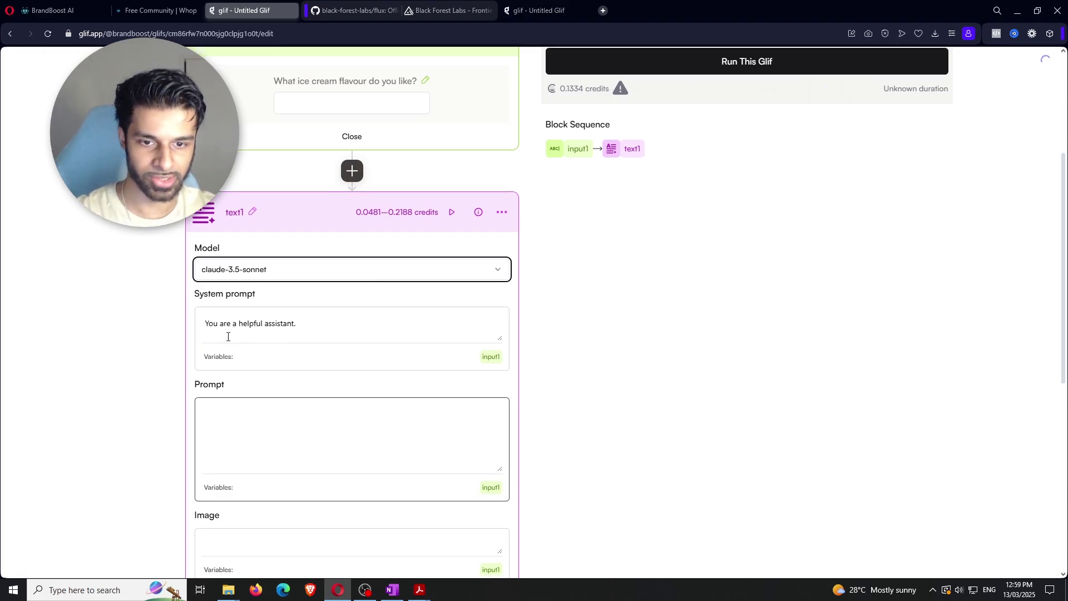
scroll(222, 332, down, 3)
scroll(196, 329, down, 4)
click(352, 405)
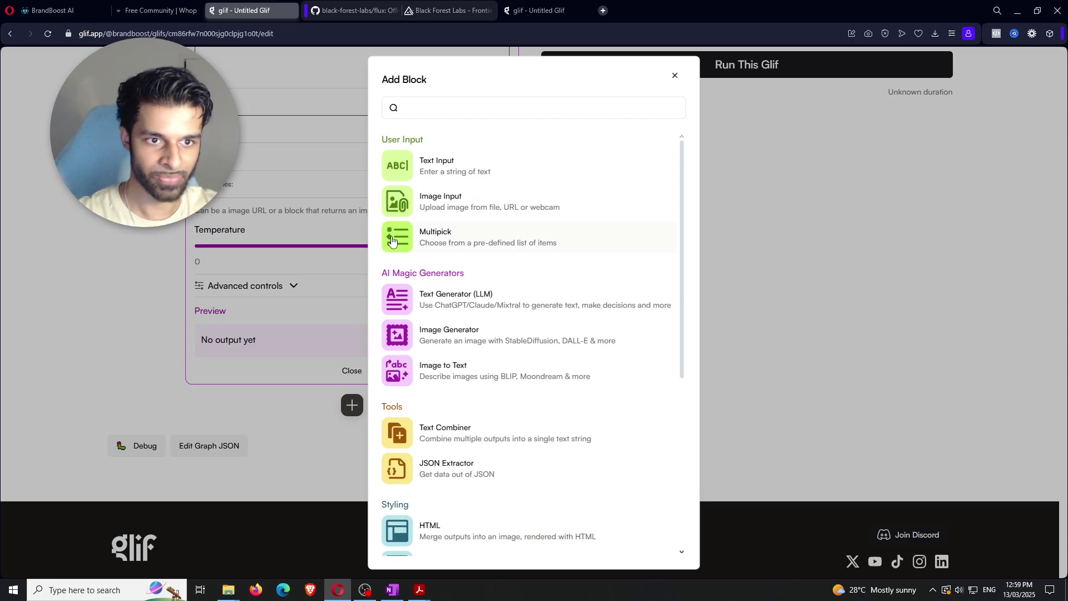
click(268, 273)
scroll(268, 272, up, 10)
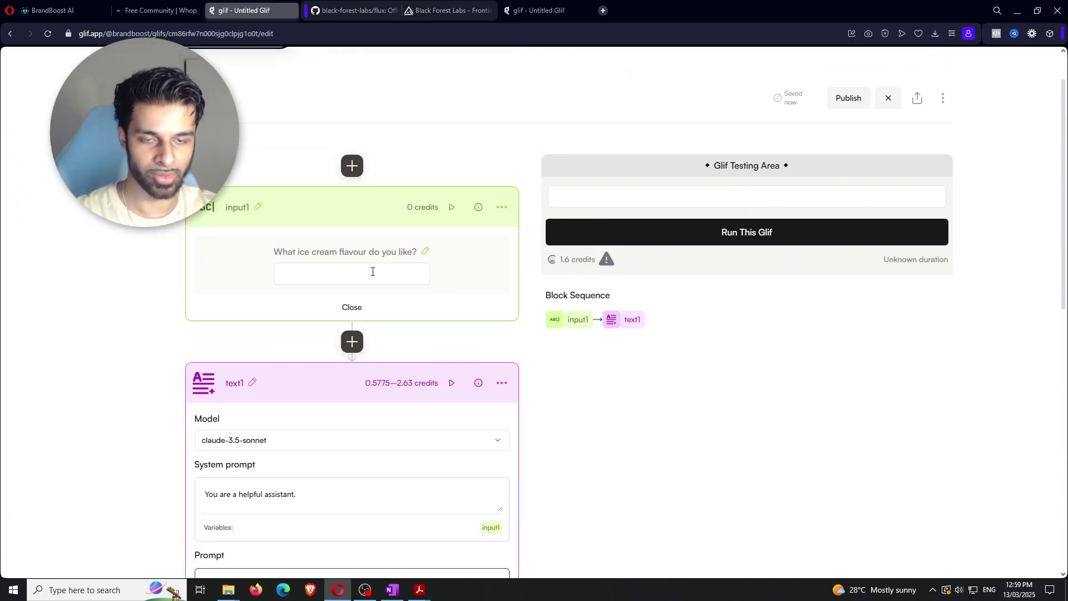
scroll(124, 296, down, 9)
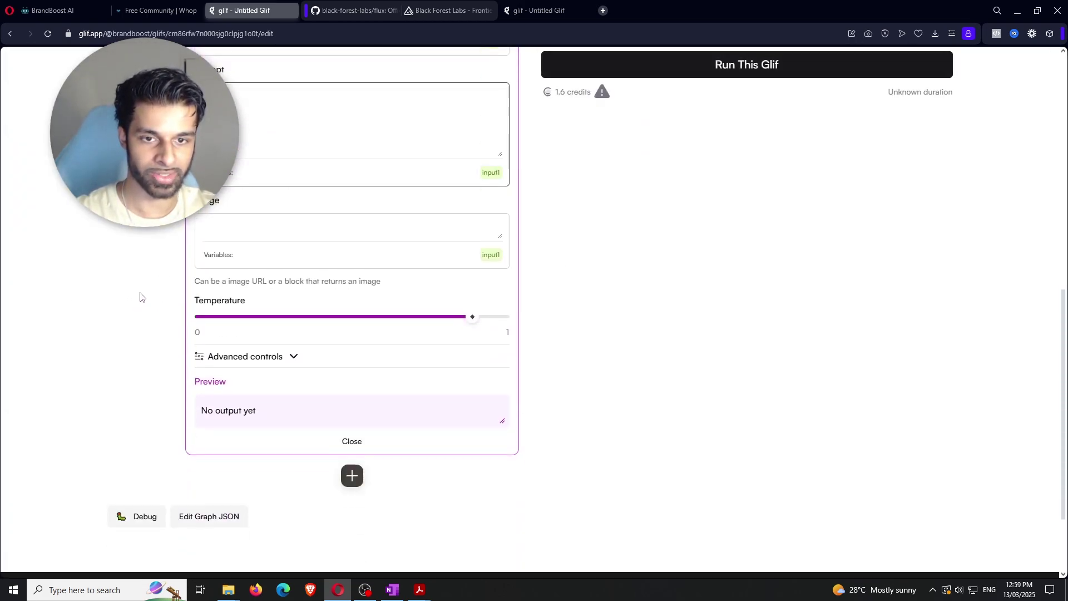
Add an Image Generator block below the text generator block.
click(352, 475)
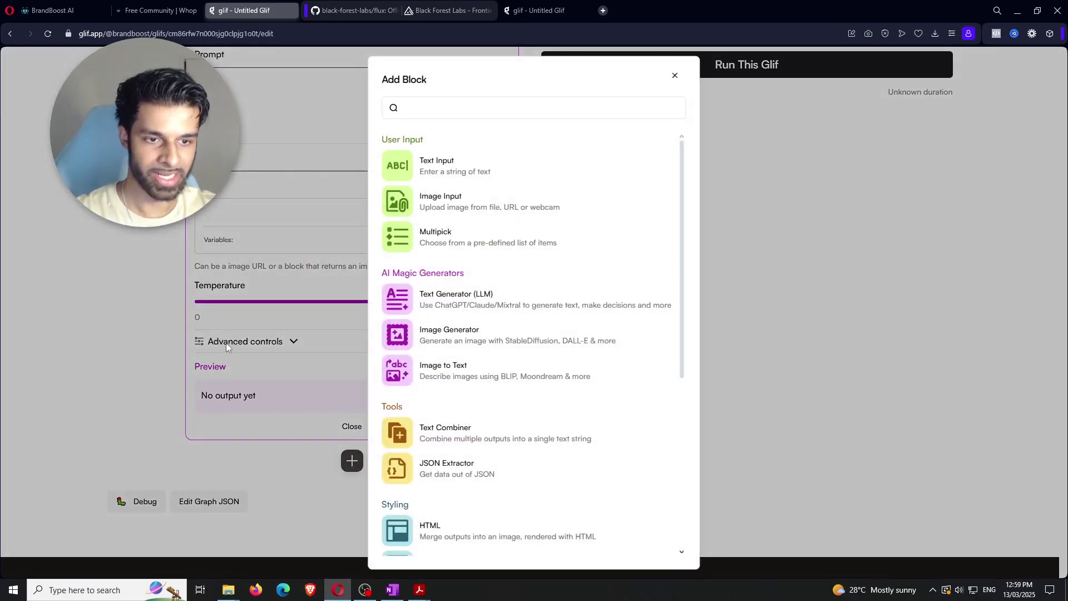
click(508, 330)
scroll(132, 334, down, 5)
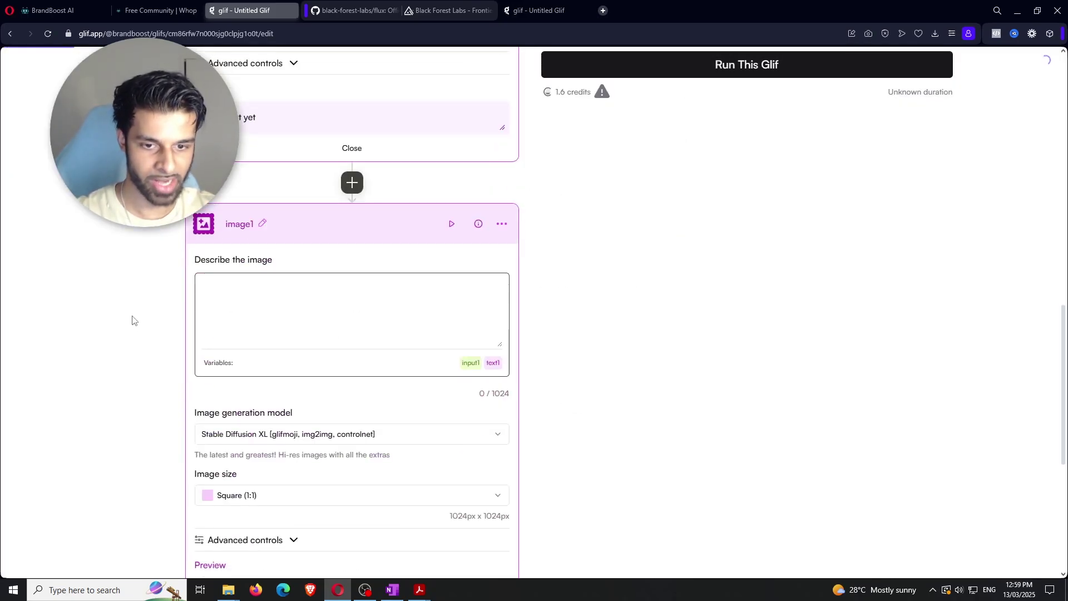
scroll(133, 320, down, 6)
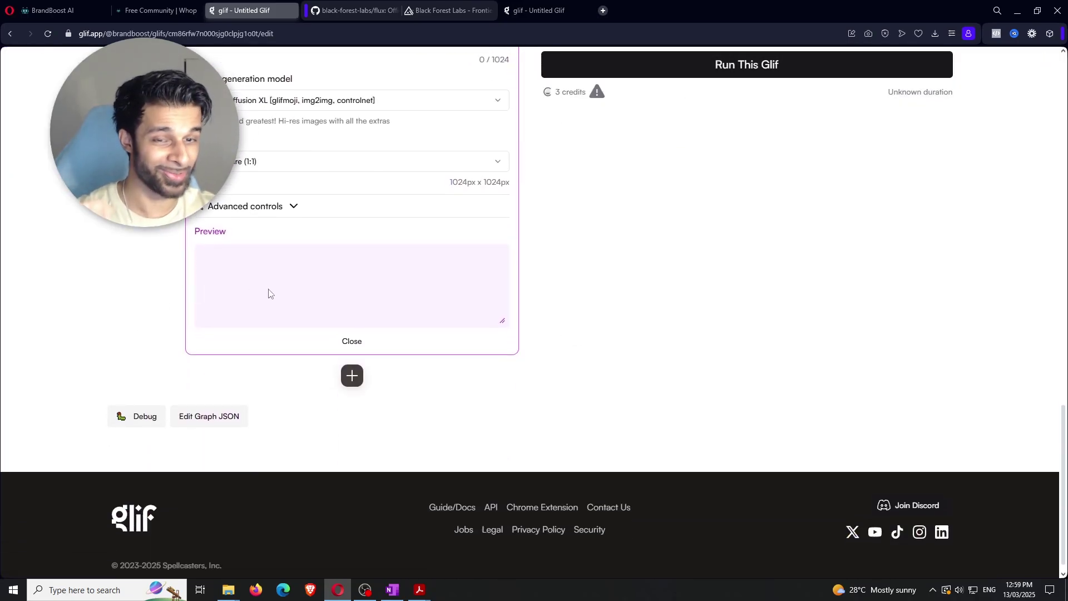
Add a Glif Block below the image generator block.
click(352, 376)
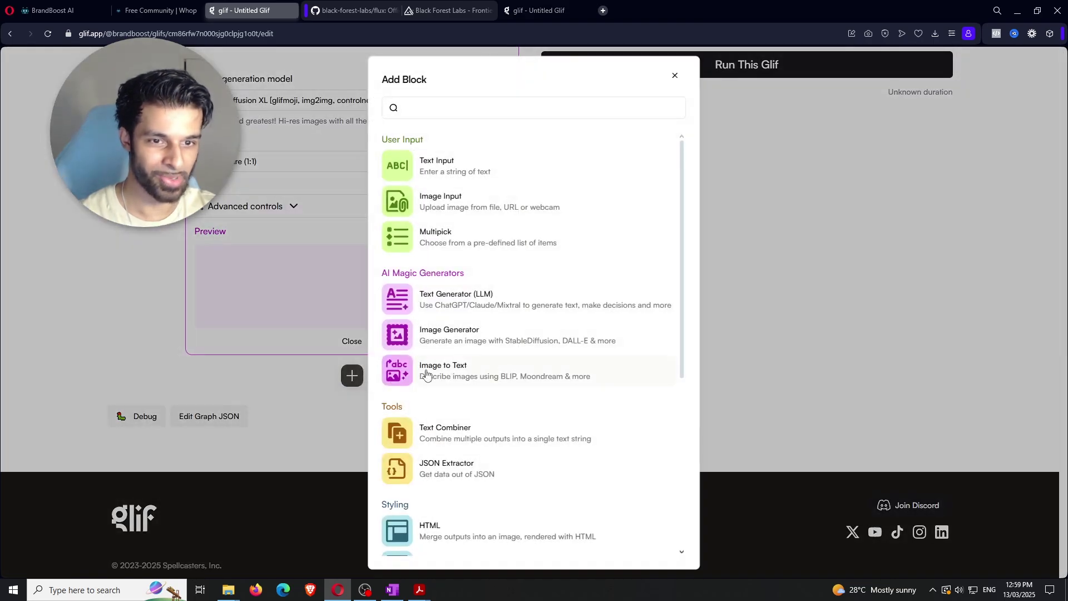
scroll(495, 341, down, 1)
scroll(495, 341, down, 5)
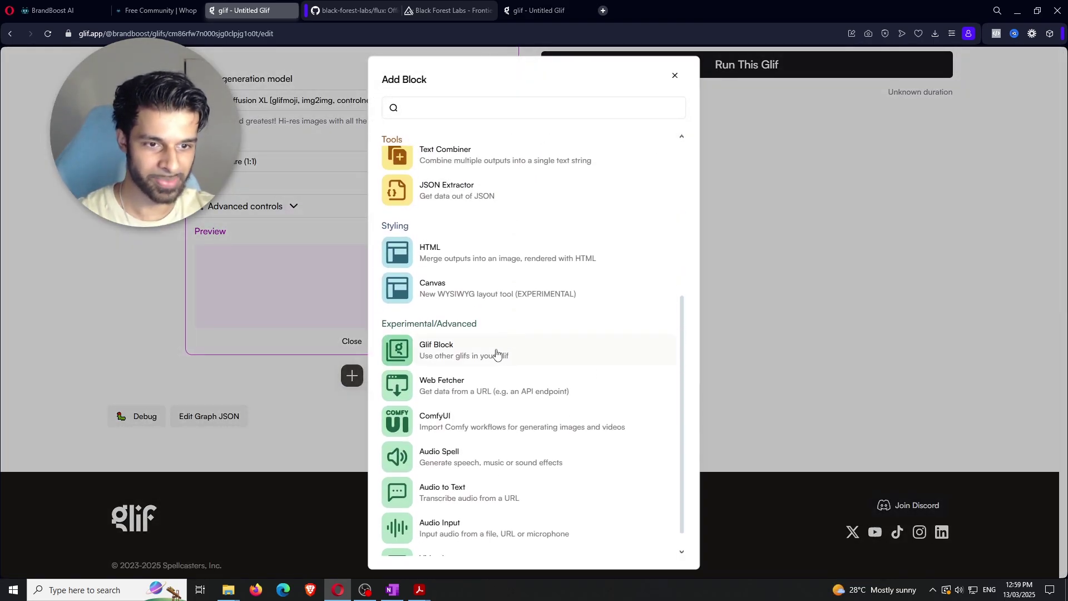
click(497, 354)
scroll(632, 289, down, 5)
scroll(323, 323, up, 2)
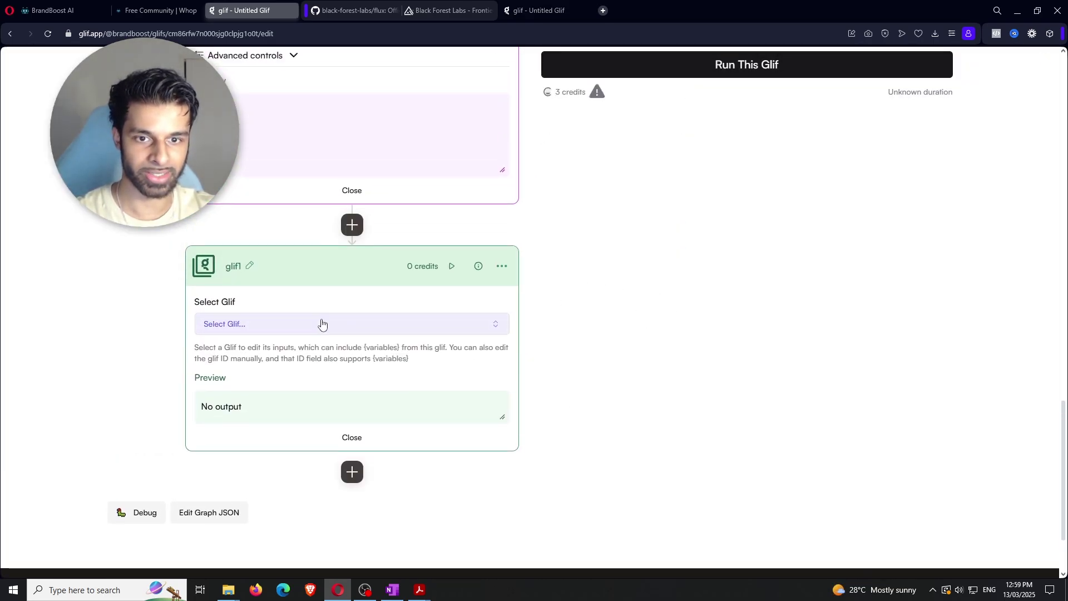
Choose the Image Upscaler (Clarity) glif for the new Glif Block and switch its image input to a field that accepts variables.
click(315, 324)
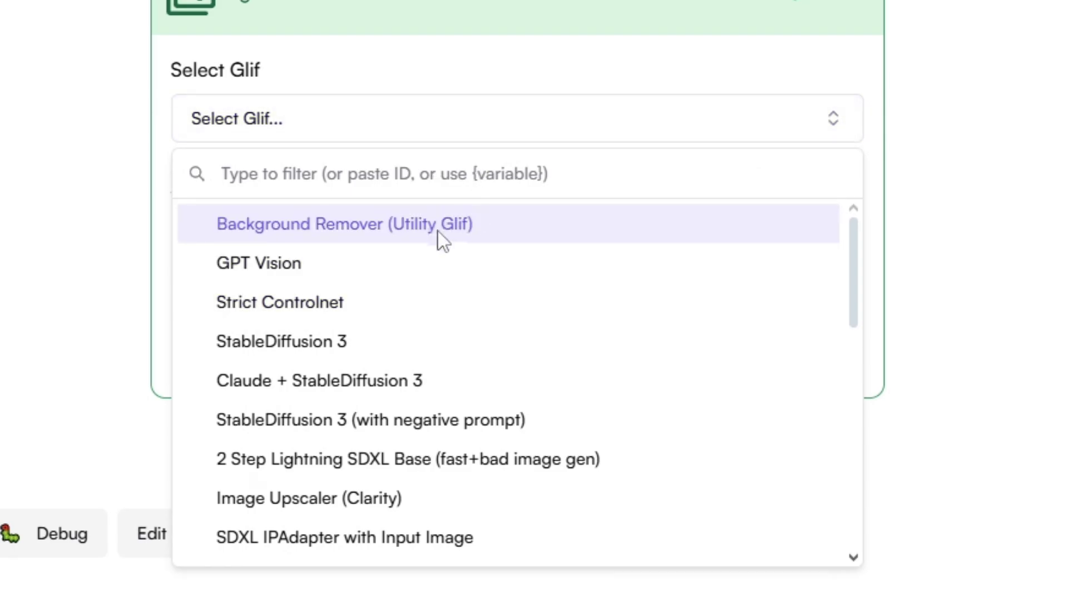
scroll(289, 412, down, 1)
scroll(372, 316, down, 1)
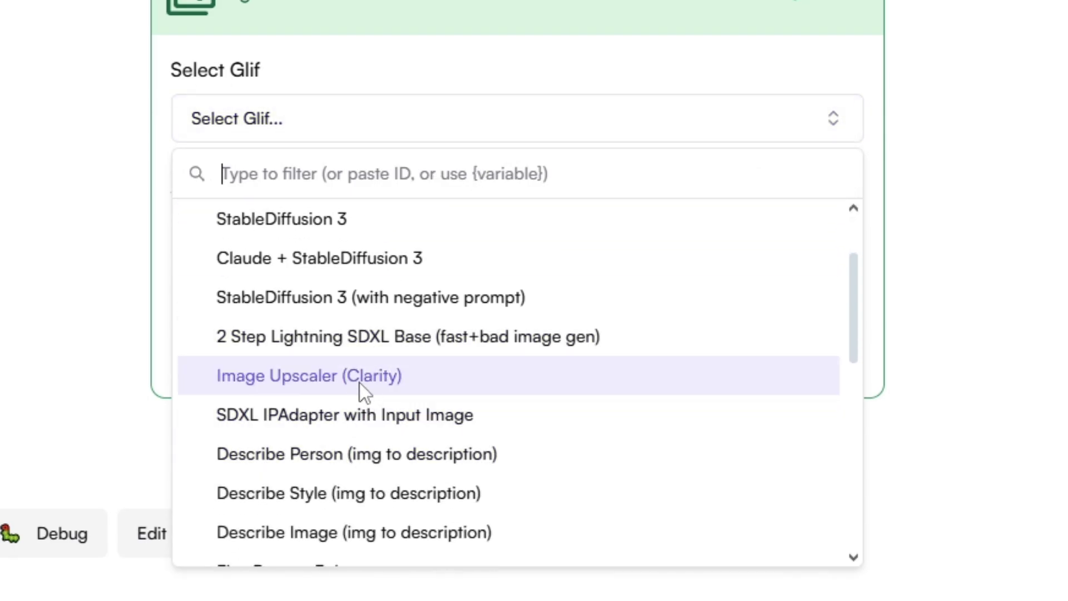
click(320, 376)
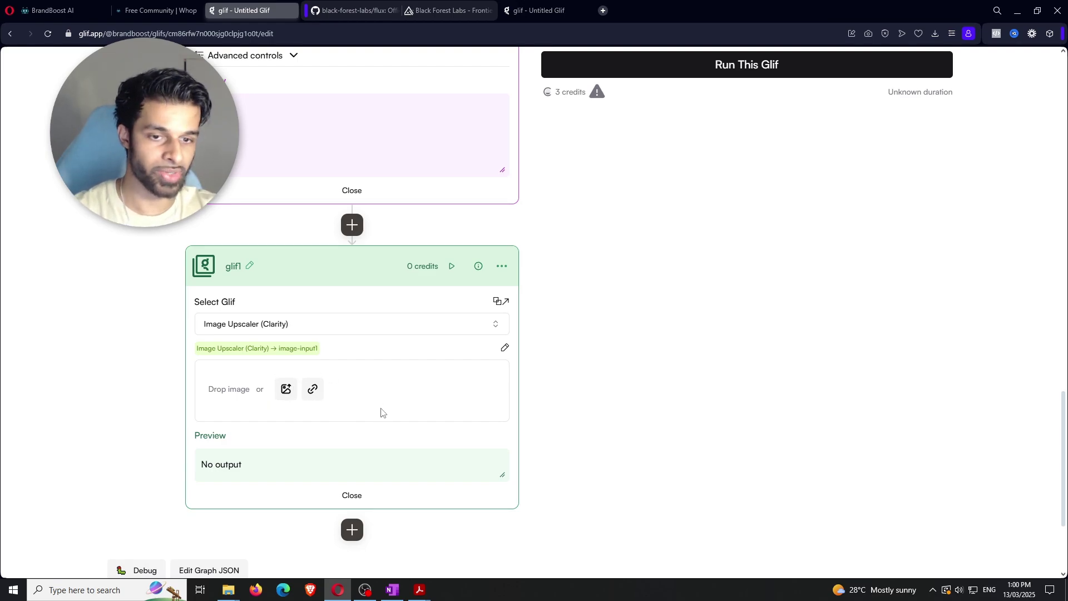
click(505, 349)
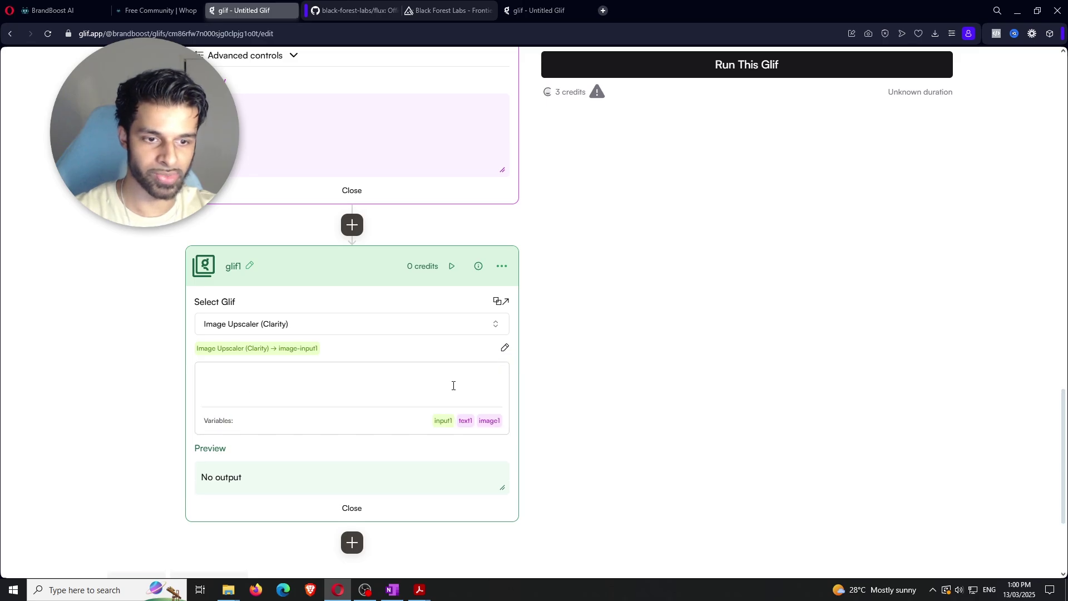
Examine the block chain from the text input through the text generator and image generator to the upscaler glif.
scroll(643, 385, up, 8)
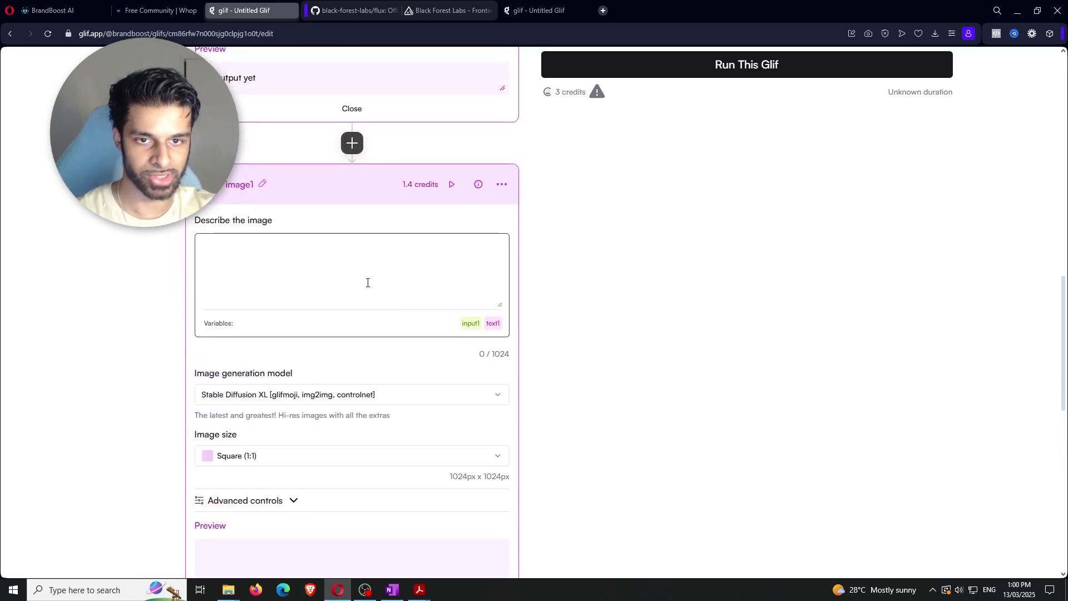
scroll(368, 283, down, 9)
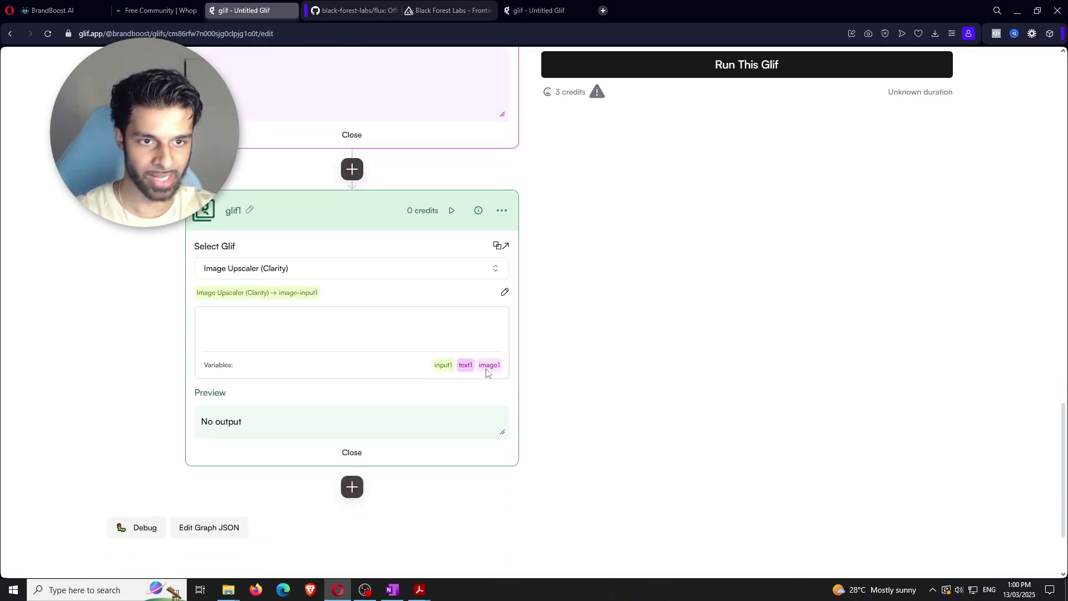
scroll(703, 405, up, 15)
scroll(705, 406, up, 8)
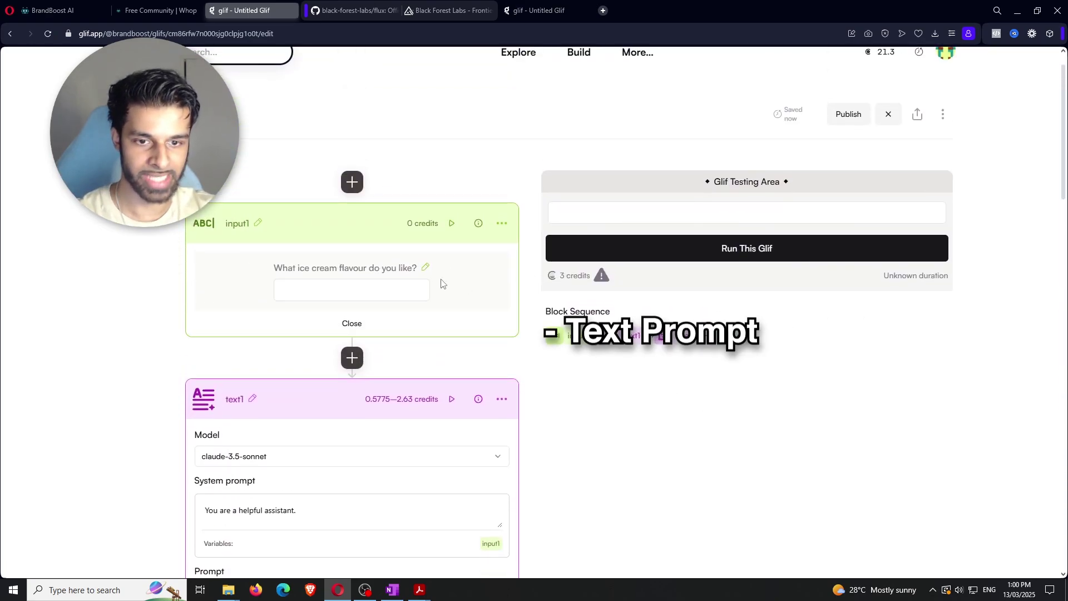
scroll(627, 269, down, 6)
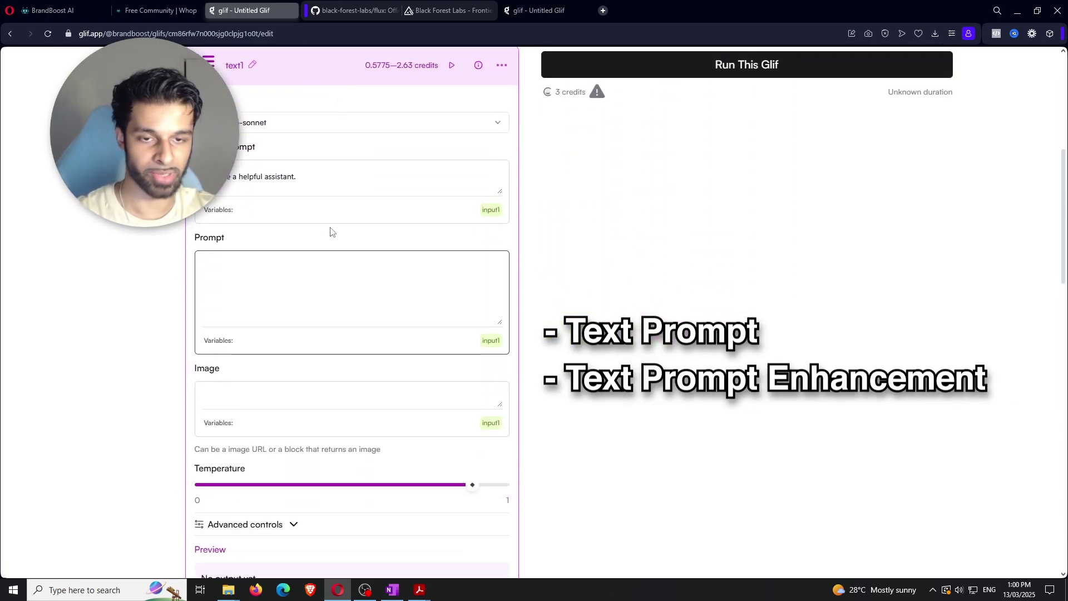
scroll(331, 230, down, 7)
scroll(578, 225, down, 3)
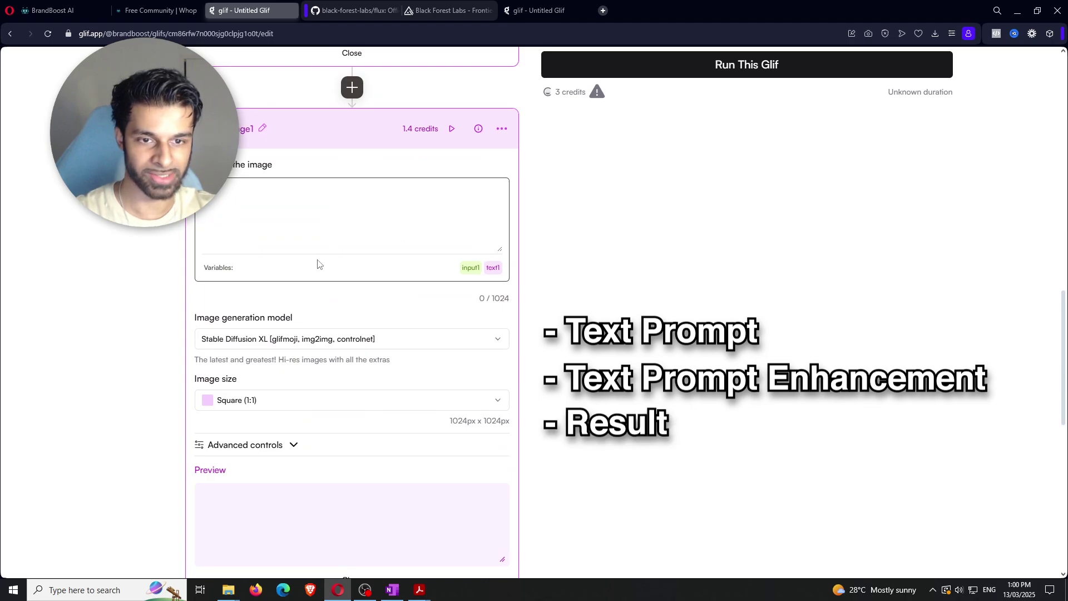
scroll(392, 307, up, 2)
scroll(401, 298, down, 10)
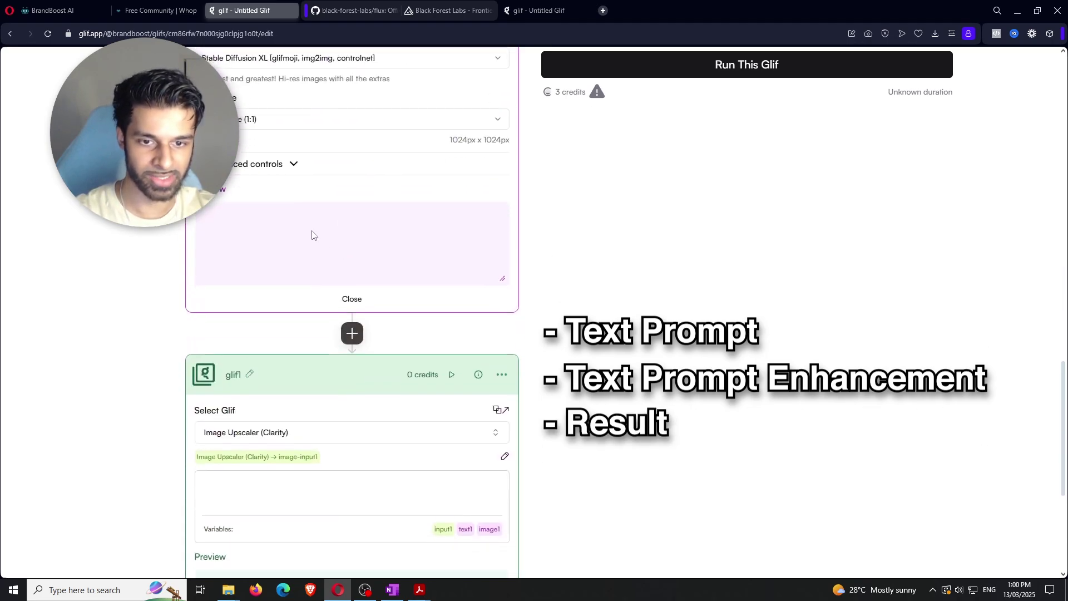
scroll(289, 333, up, 7)
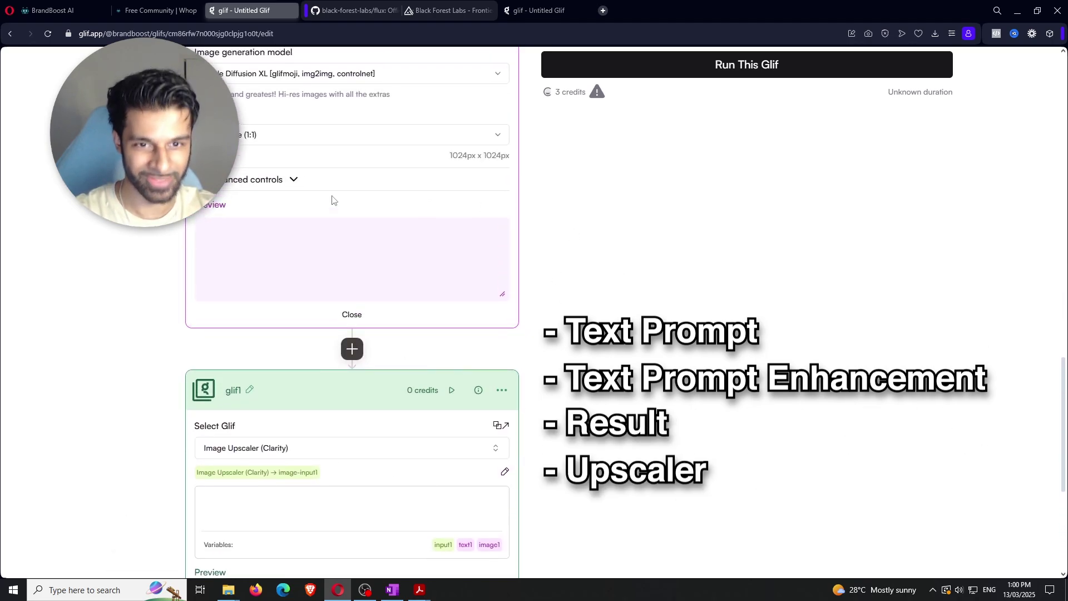
scroll(490, 311, up, 15)
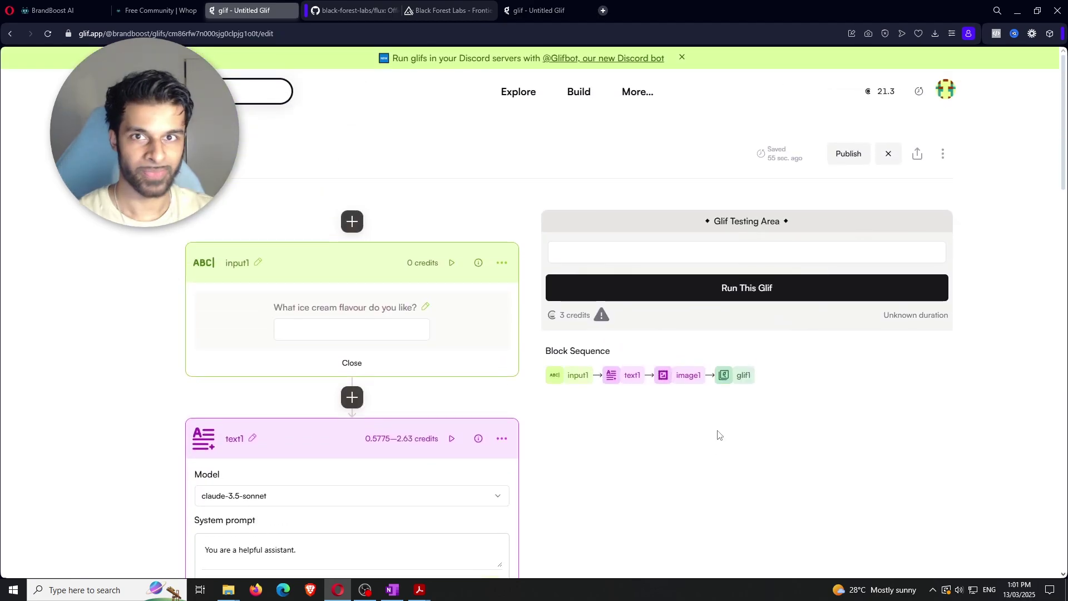
Rename the text input block to Prompt and the text generator block to Prompt-Enhancer.
click(258, 264)
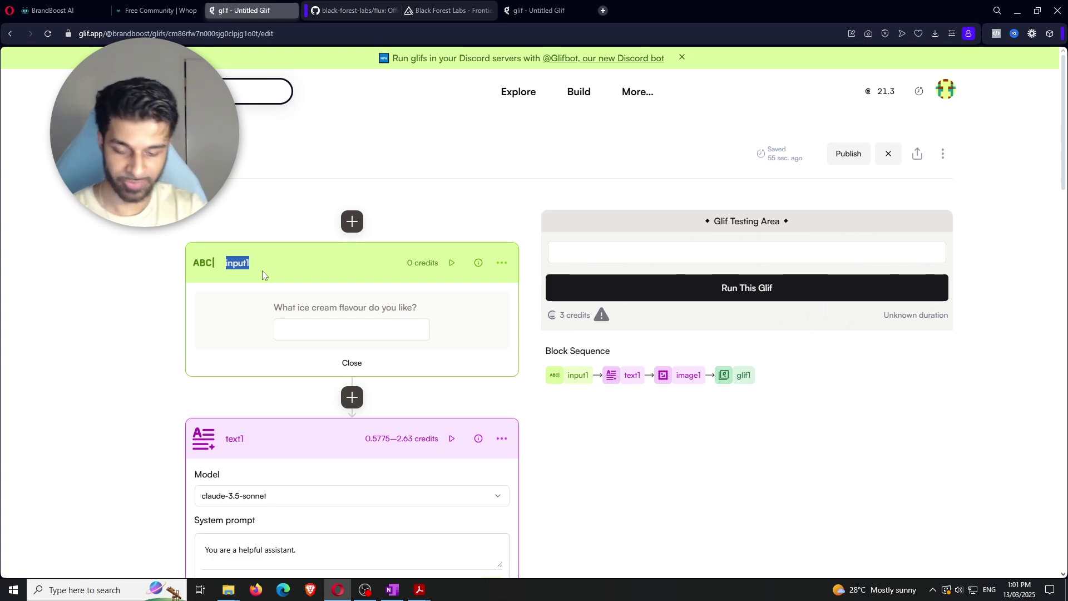
text(Prompt)
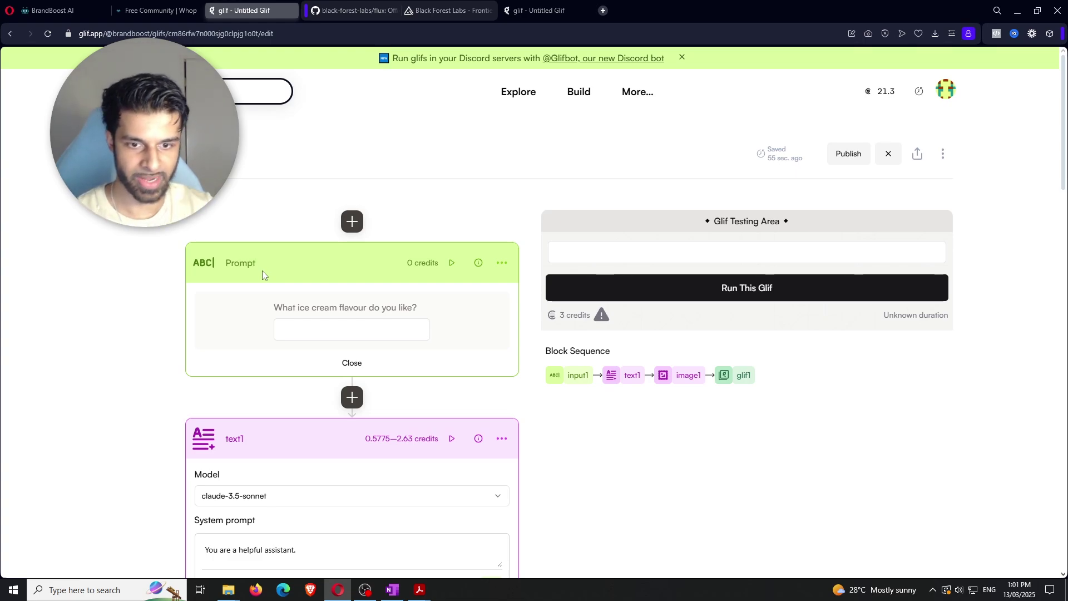
click(236, 439)
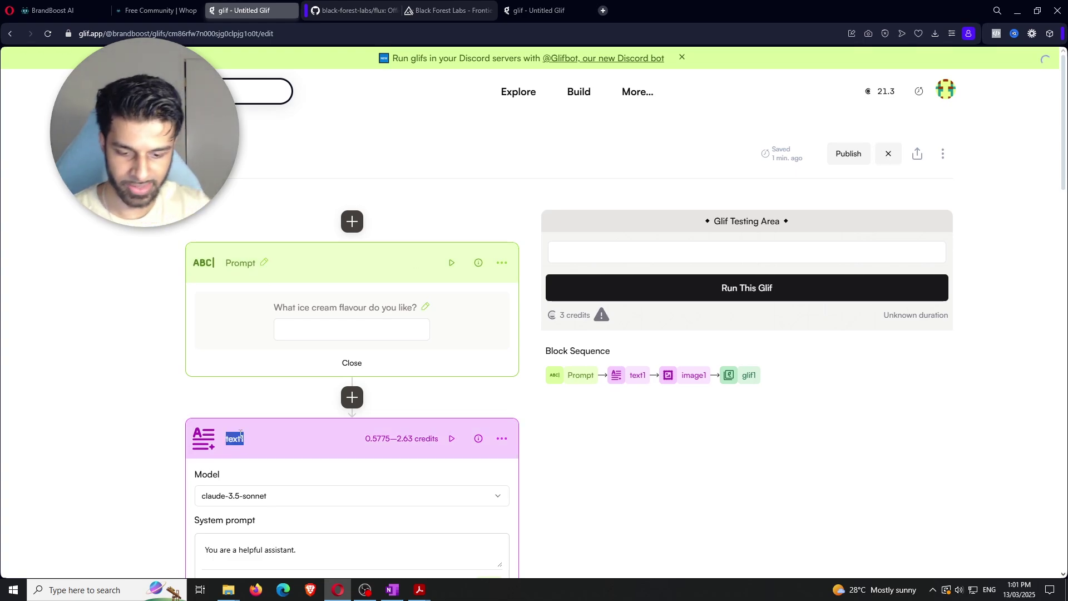
text(Prompt)
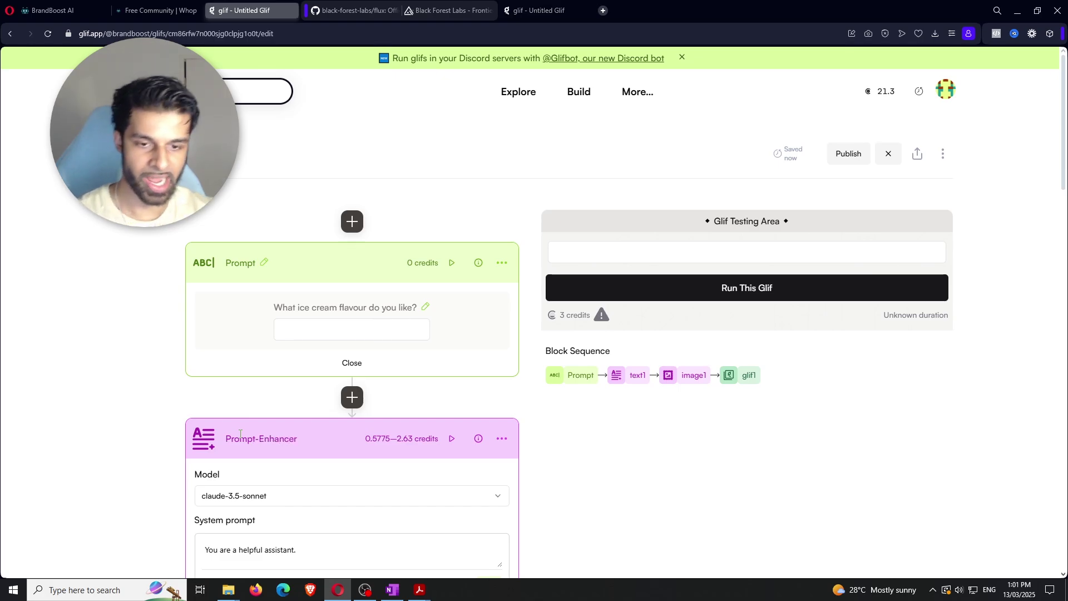
text(-Enhancer)
click(143, 394)
Rename the image generator block to Image.
scroll(161, 390, down, 13)
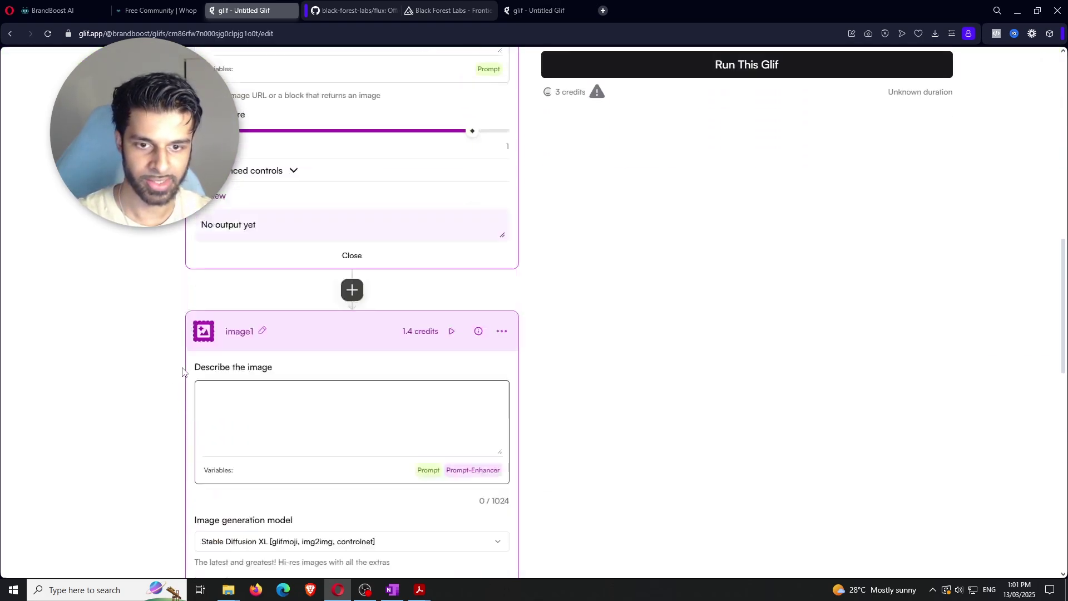
scroll(182, 372, down, 2)
click(247, 221)
key(BackSpace)
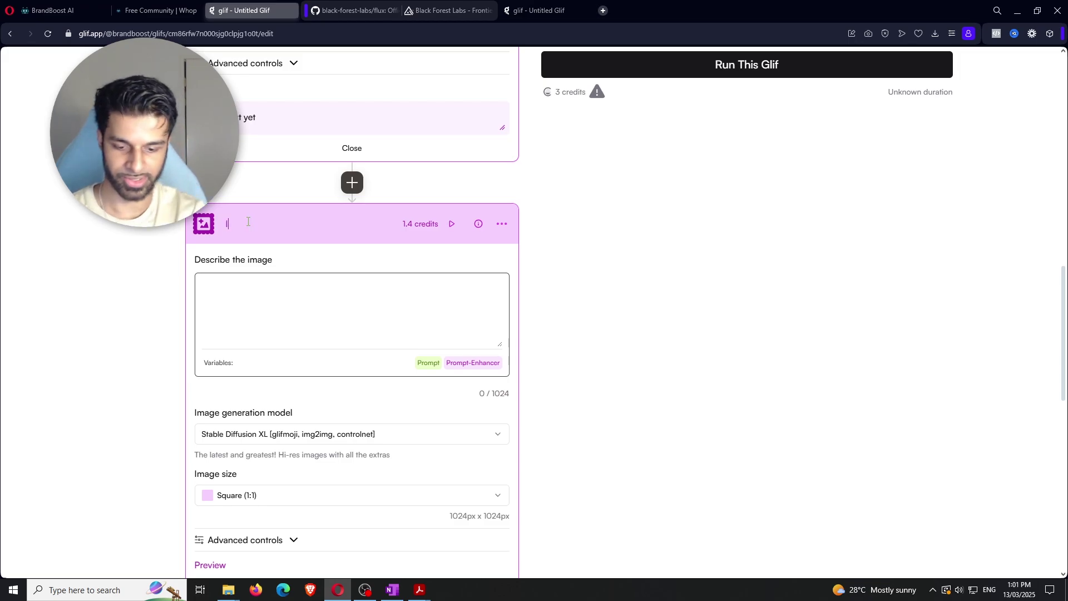
text(Image)
click(115, 341)
Rename the Glif Block that holds the Image Upscaler (Clarity) to Upscaler.
scroll(116, 344, down, 7)
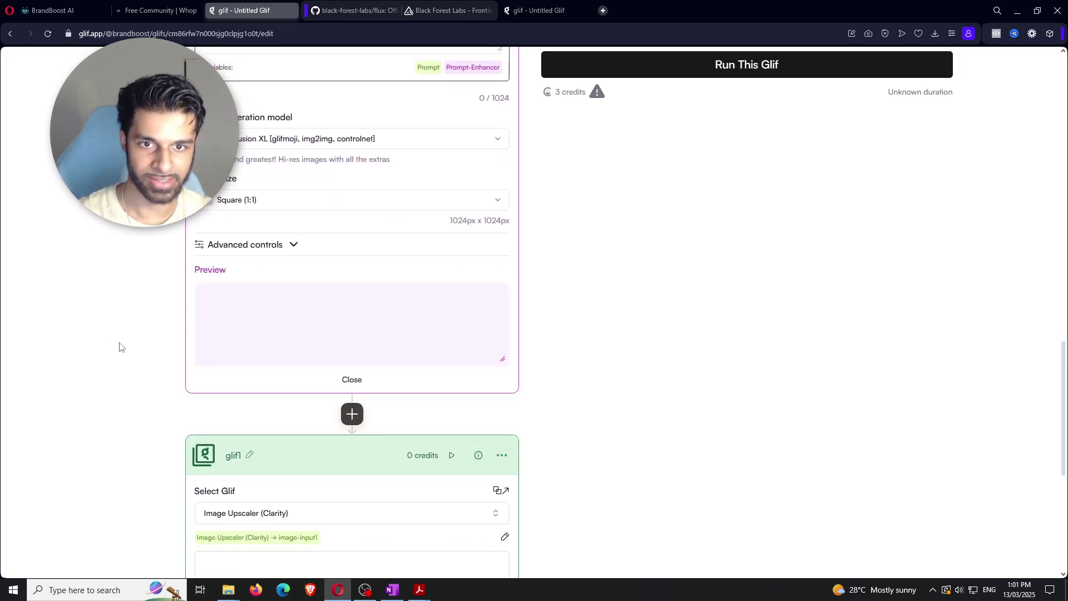
click(236, 360)
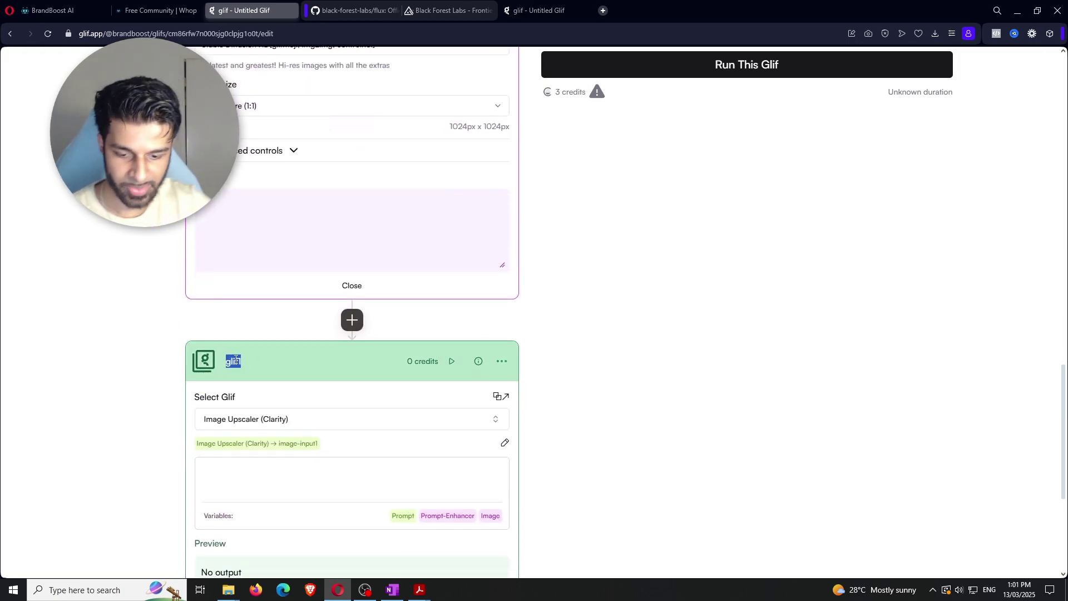
text(Upscale)
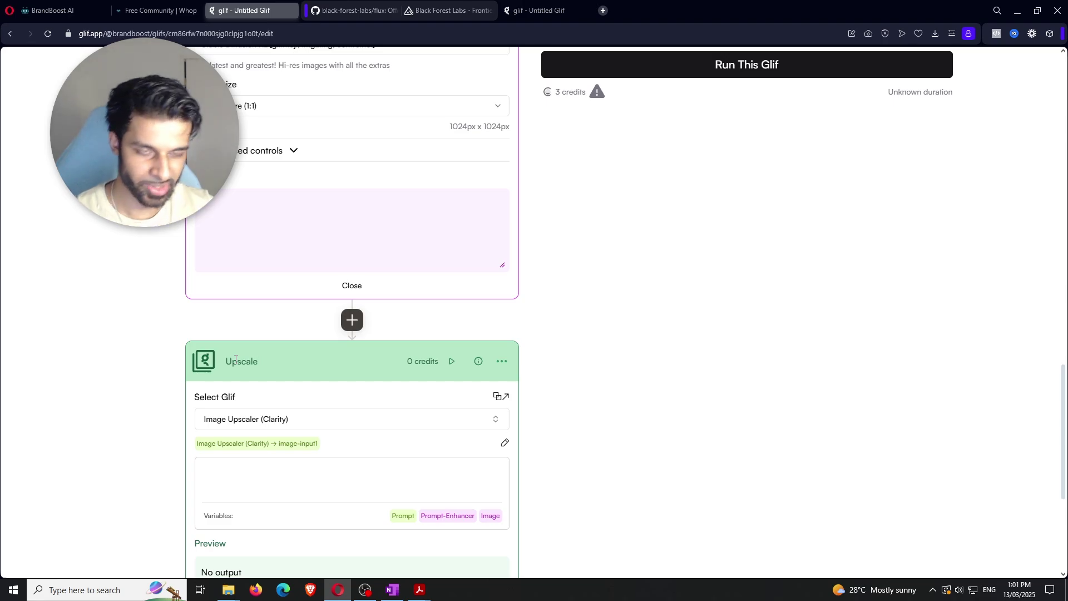
key(Return)
scroll(704, 369, up, 3)
click(255, 528)
click(256, 530)
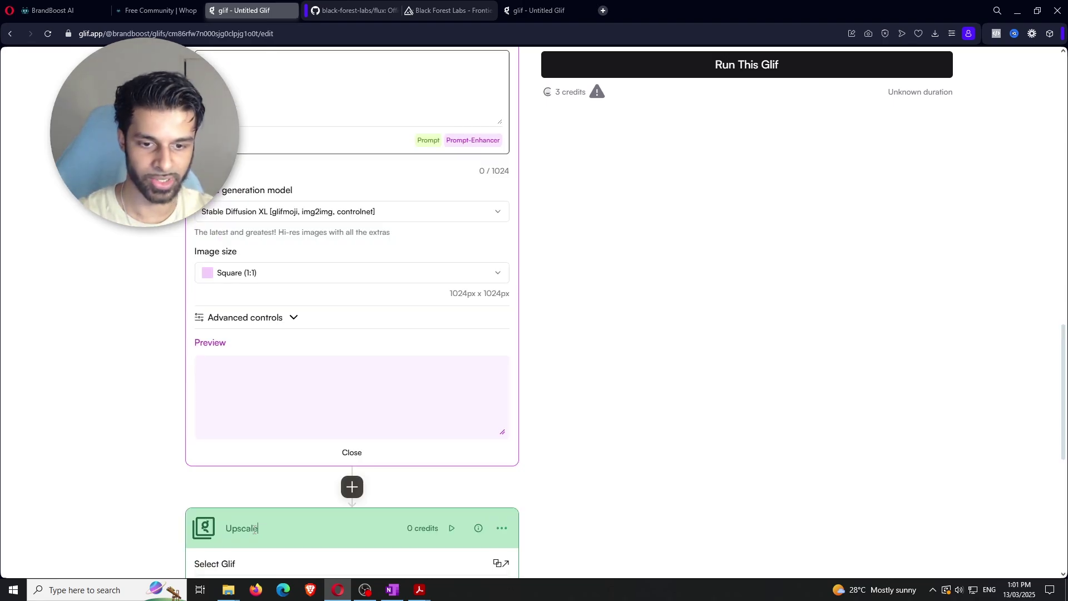
text(r)
key(Return)
Review the models available for the Prompt-Enhancer block and keep claude-3.5-sonnet selected.
scroll(643, 436, up, 15)
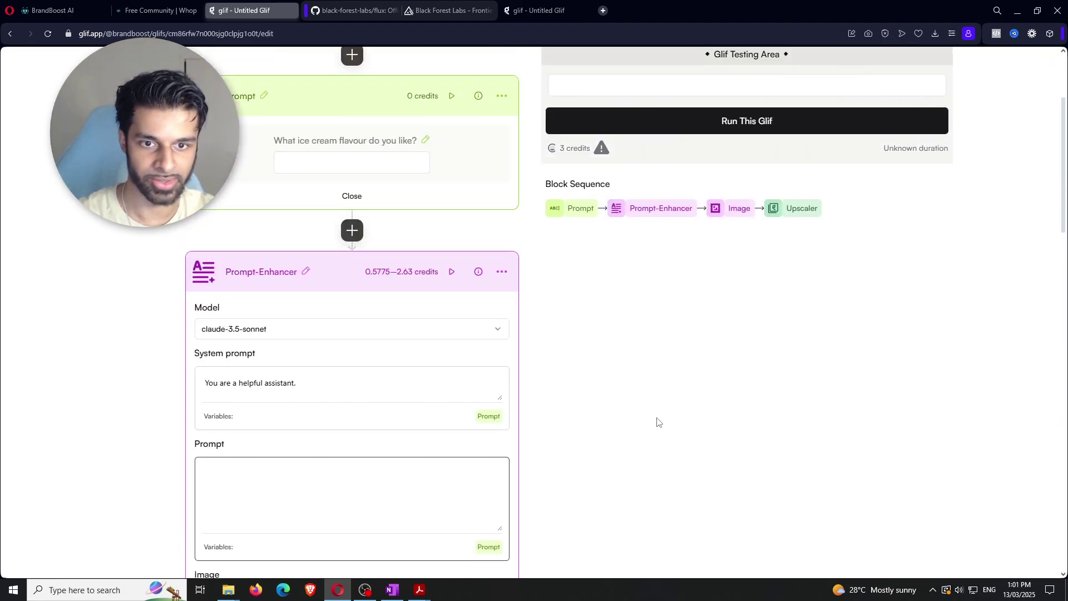
scroll(595, 367, down, 2)
click(334, 220)
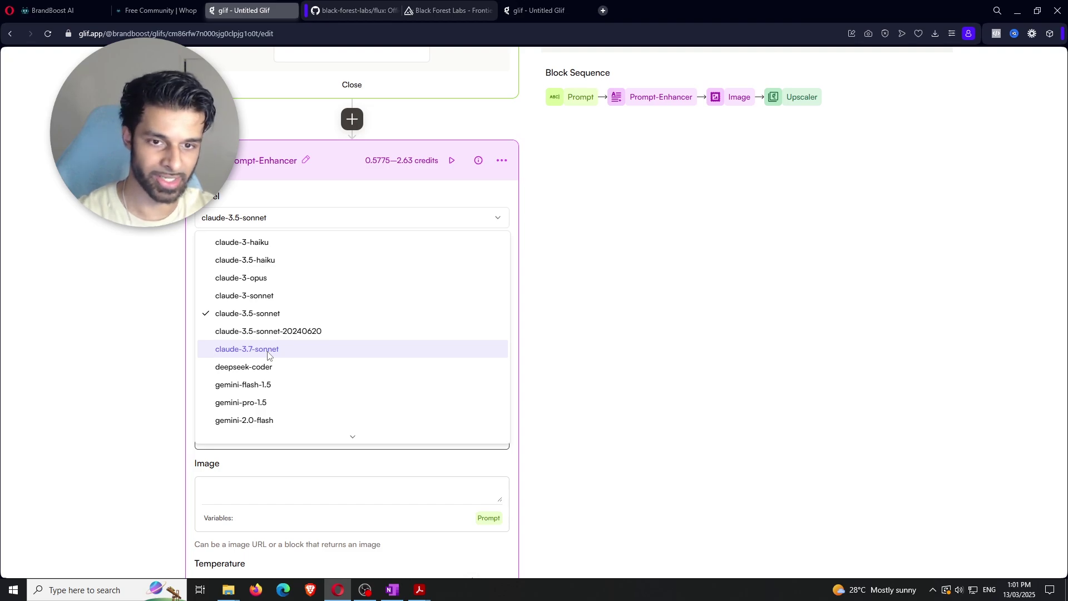
click(247, 313)
scroll(536, 317, up, 3)
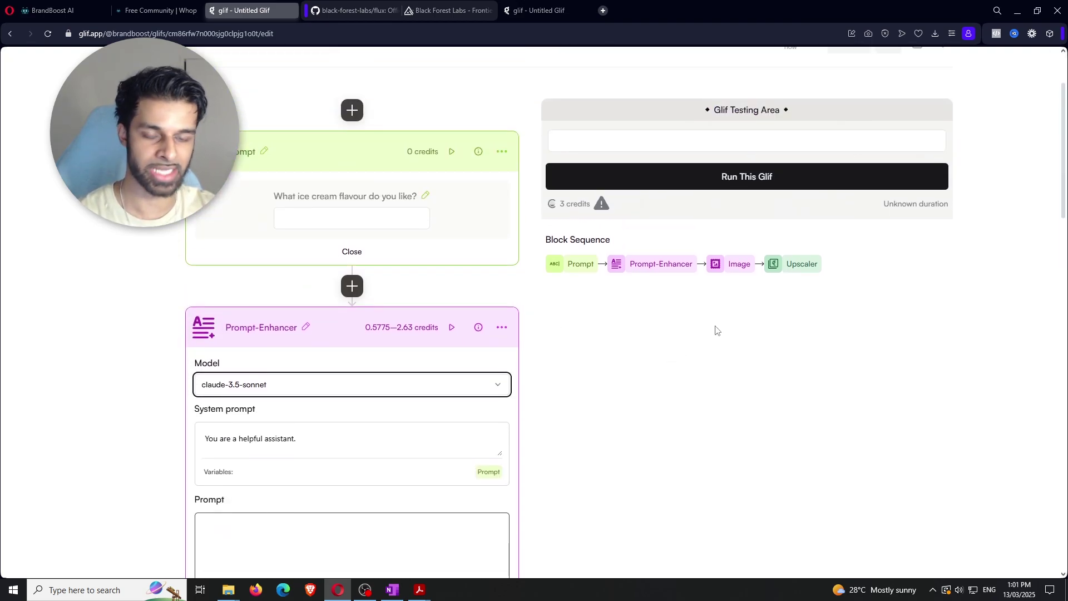
Fill the Prompt-Enhancer's prompt with an instruction to improve the image prompt for best quality and return only the prompt, followed by the quoted Prompt variable.
scroll(606, 358, down, 3)
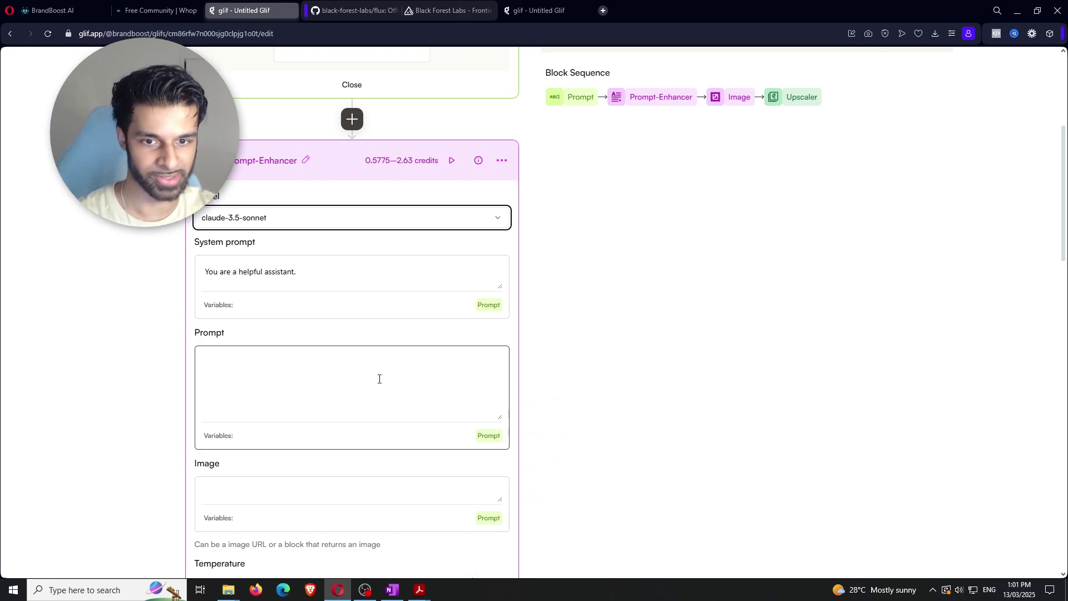
click(359, 371)
text(Take the following image prompt and improve it so that it yields the best quality image. In your response, only include the prompt and nothing else. "basic-prompt")
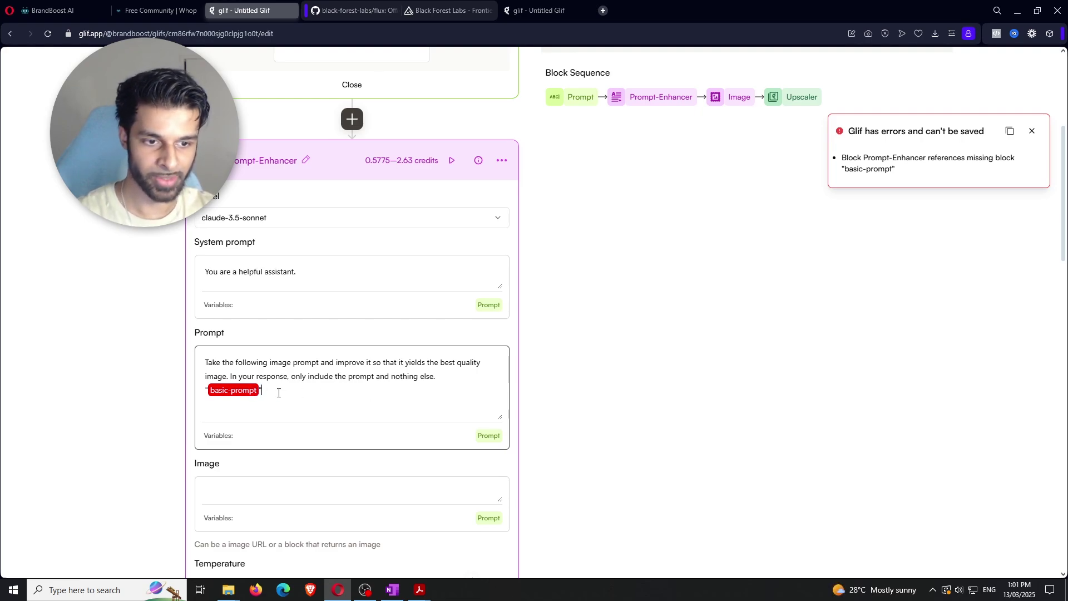
key(BackSpace)
click(488, 437)
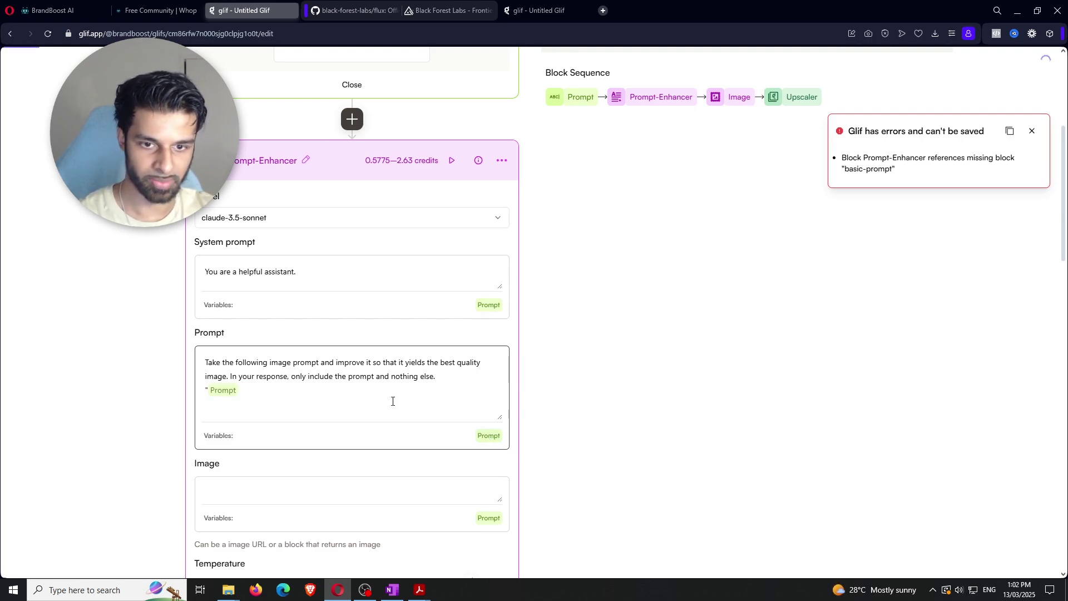
text(")
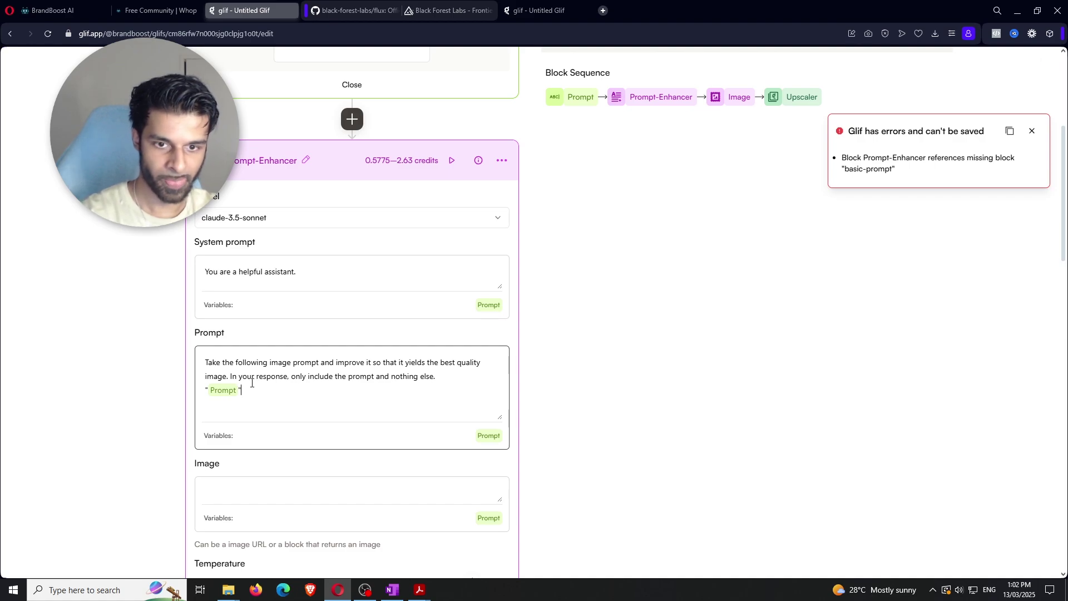
Check how the Prompt variable links the input block to the Prompt-Enhancer, and review that block's advanced controls.
scroll(624, 429, up, 1)
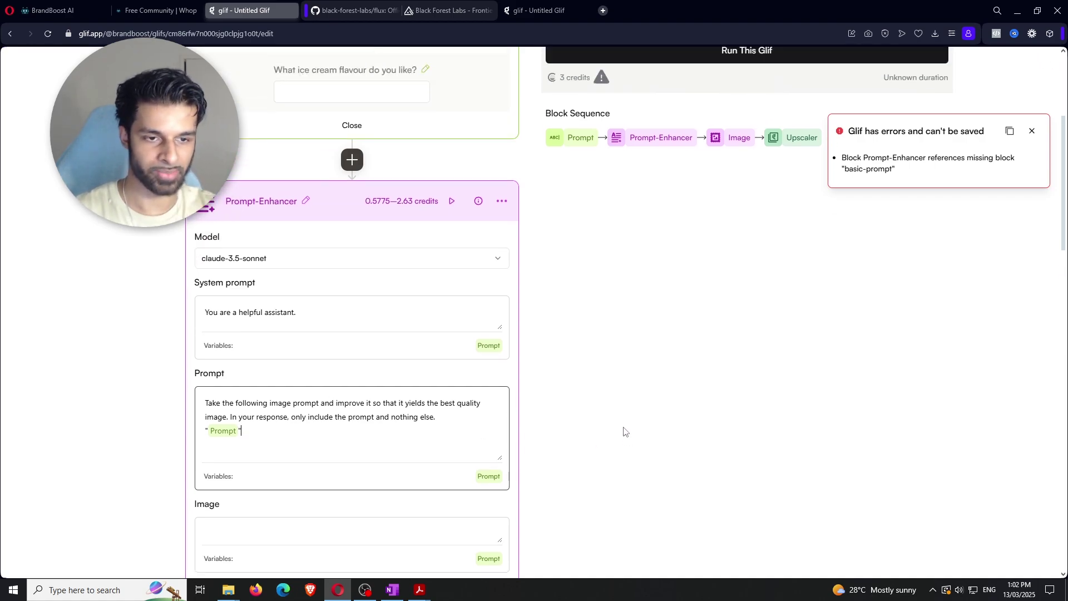
scroll(596, 465, up, 4)
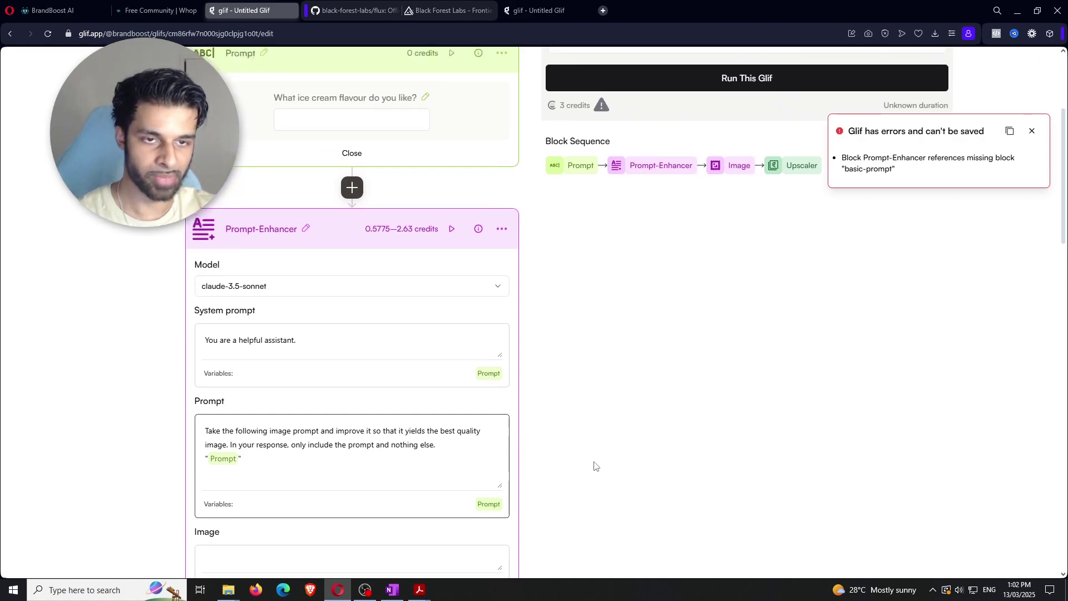
scroll(363, 329, down, 5)
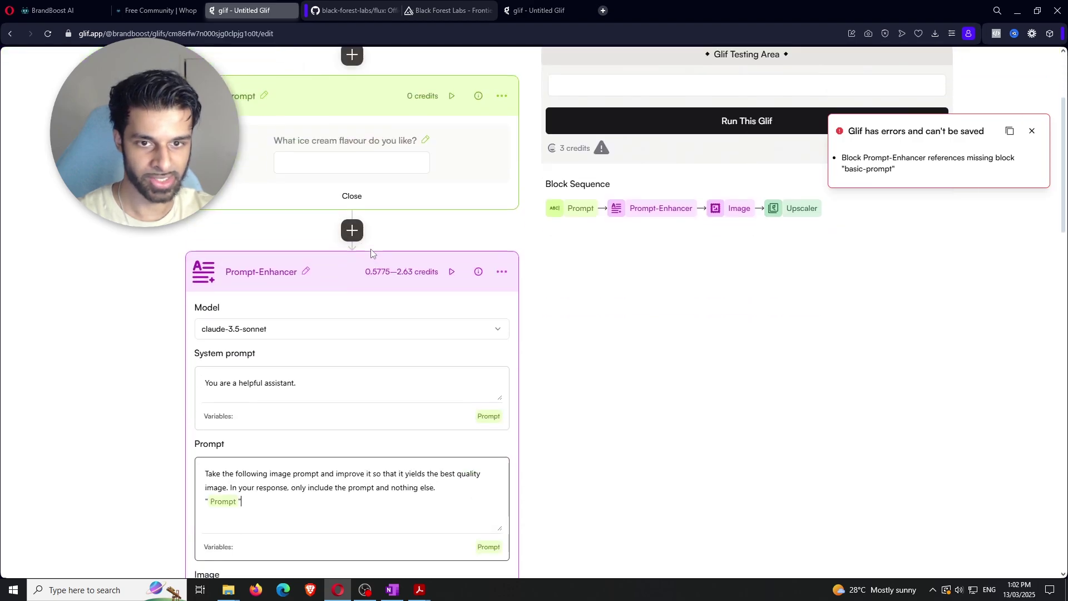
scroll(315, 171, up, 2)
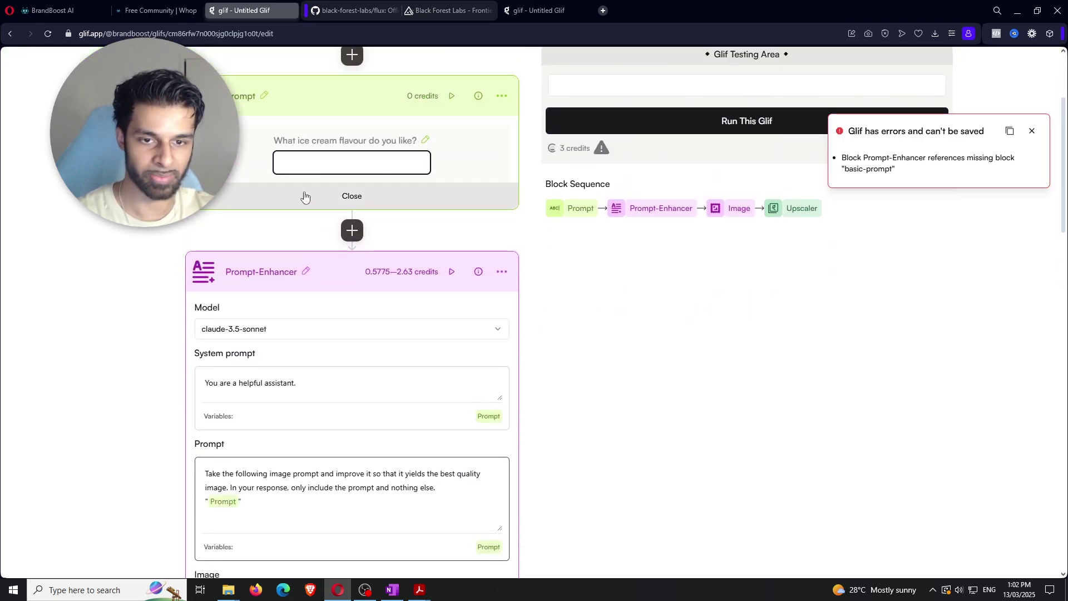
scroll(289, 234, down, 3)
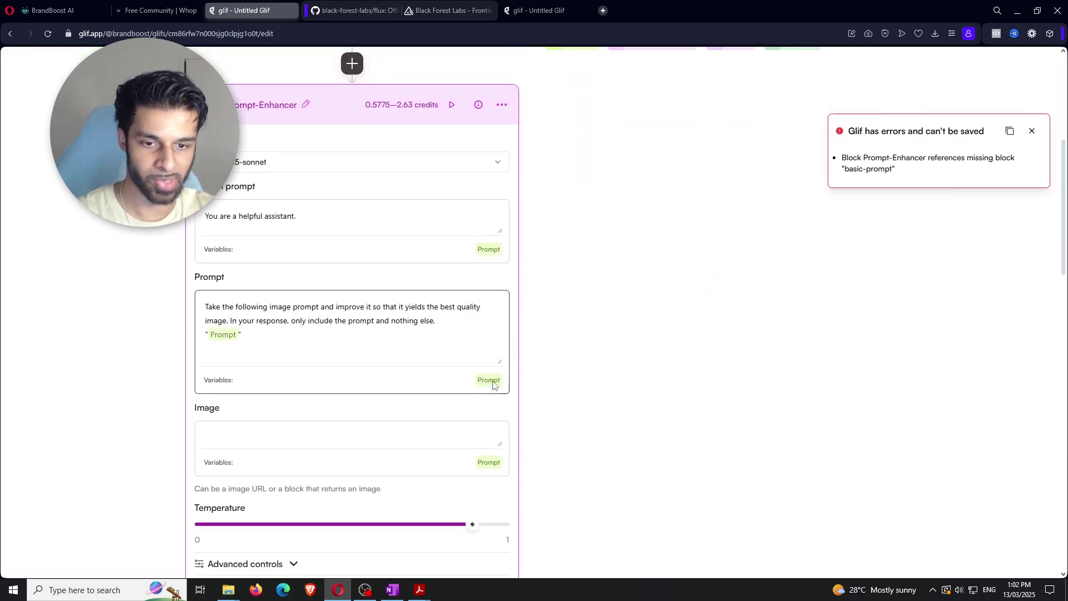
click(232, 342)
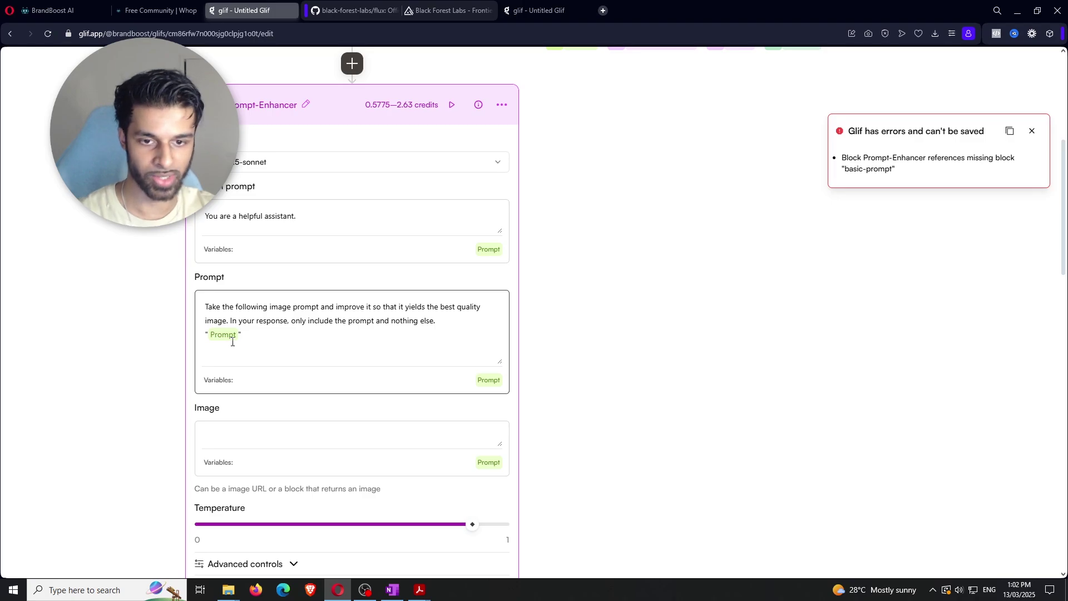
scroll(373, 310, down, 4)
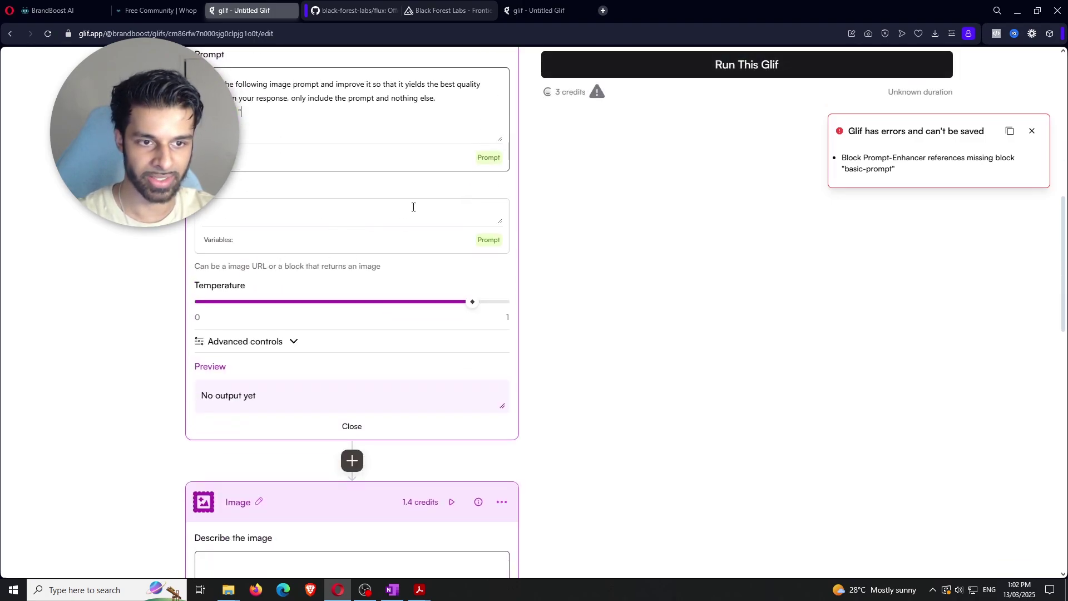
click(266, 342)
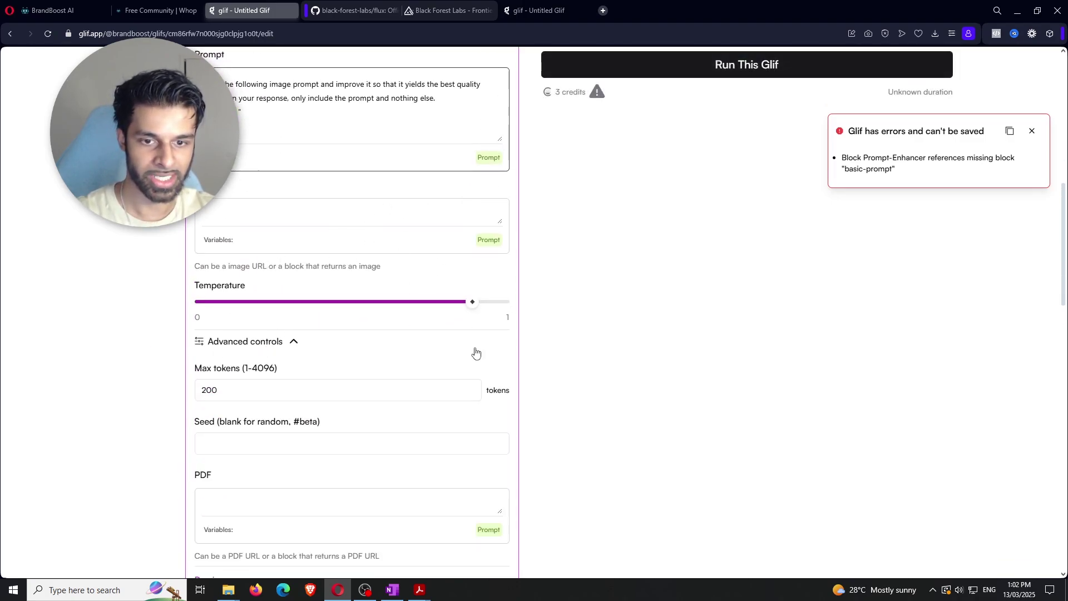
scroll(435, 260, down, 2)
click(278, 231)
Insert the Prompt-Enhancer variable as the Image block's image description.
scroll(340, 267, down, 4)
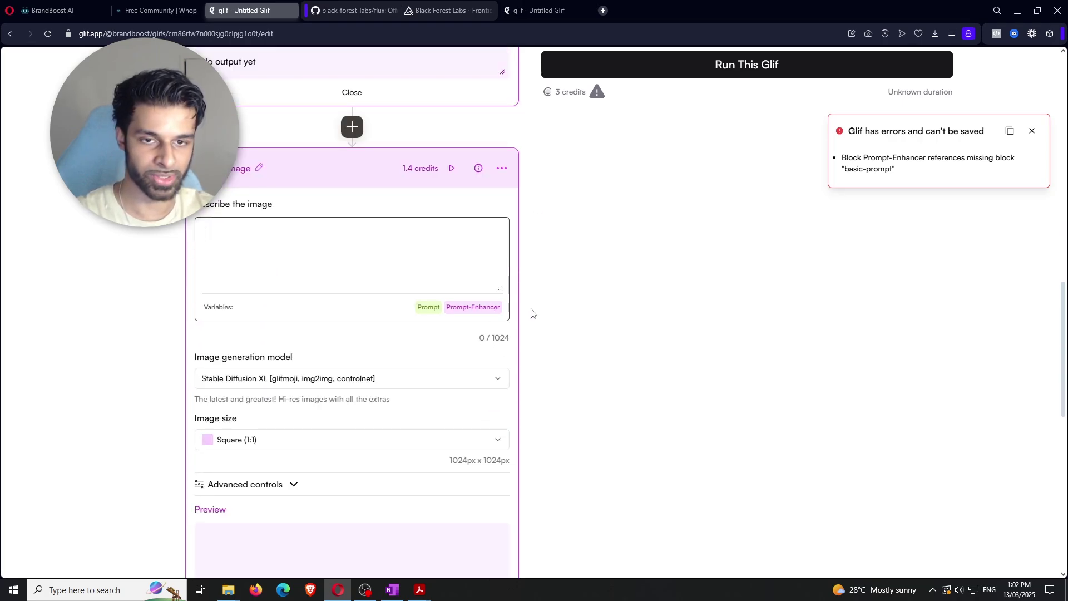
click(492, 313)
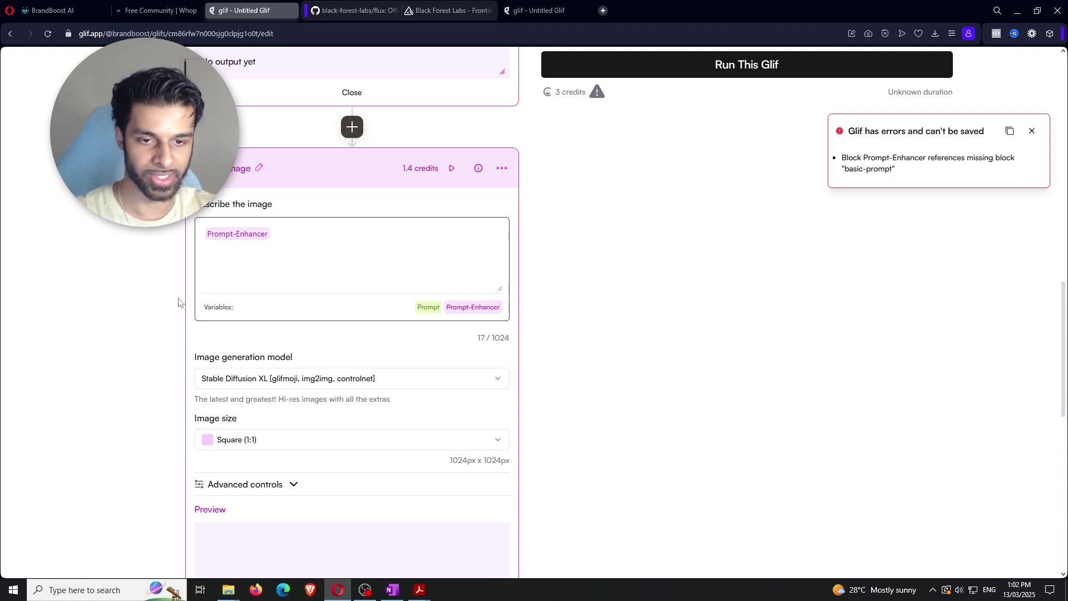
Set the Image block's generation model to Flux Pro v1.1 Ultra and its image size to Landscape (16:9).
scroll(329, 223, down, 3)
click(331, 214)
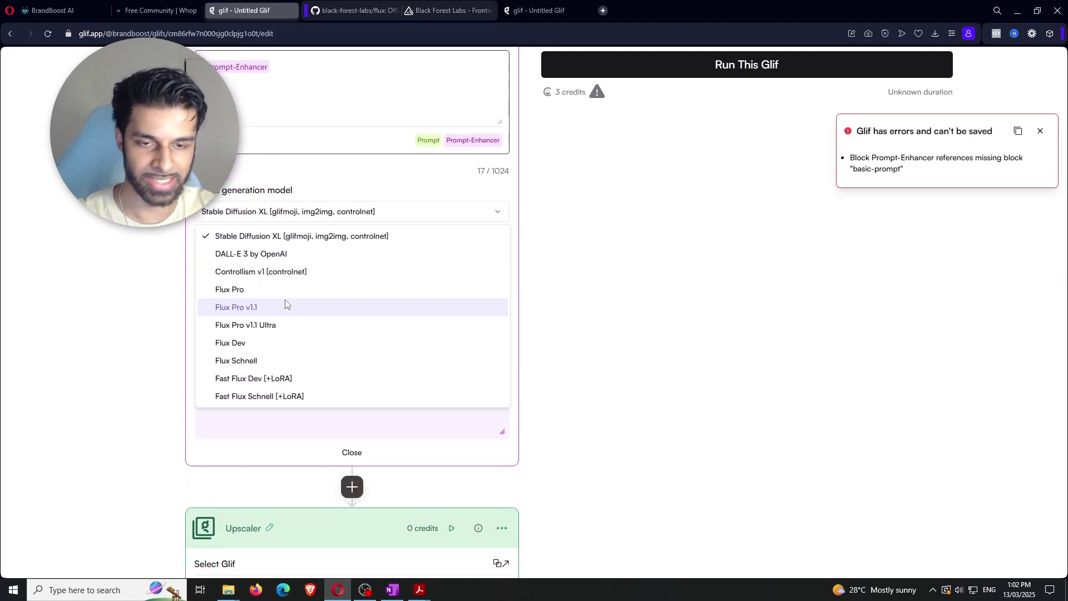
click(291, 330)
scroll(710, 348, up, 2)
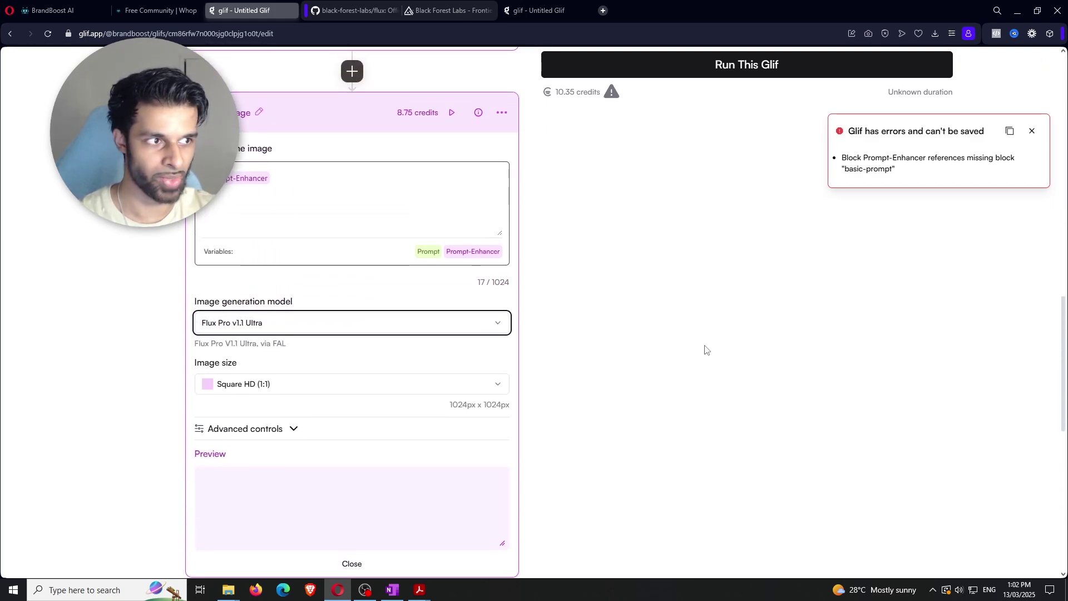
scroll(501, 340, down, 1)
click(281, 328)
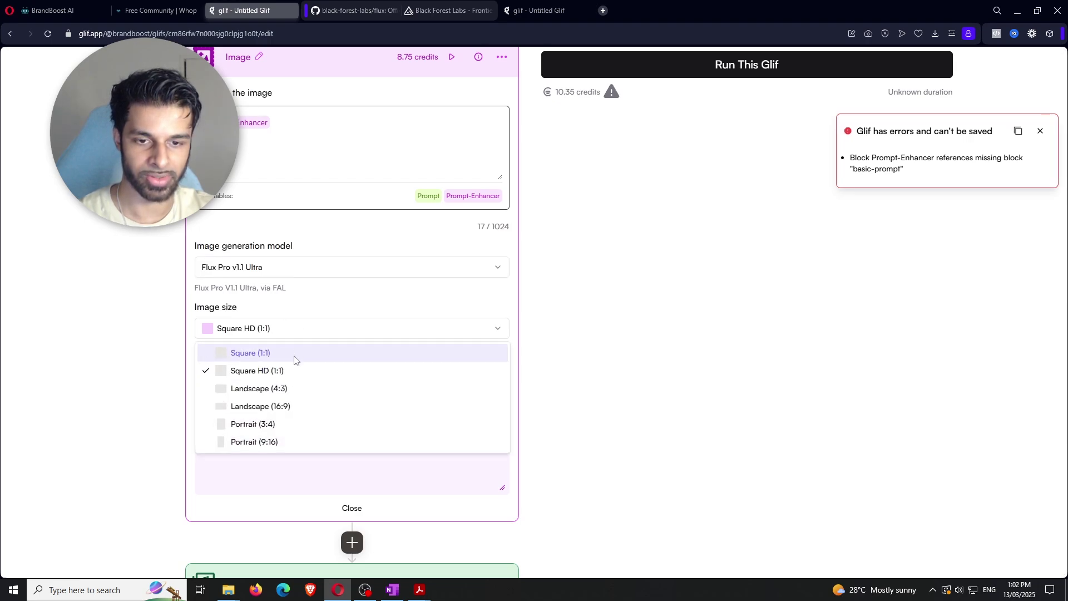
click(283, 408)
Switch the Upscaler block's image input to variable entry and insert the Image variable as its source.
scroll(635, 346, down, 6)
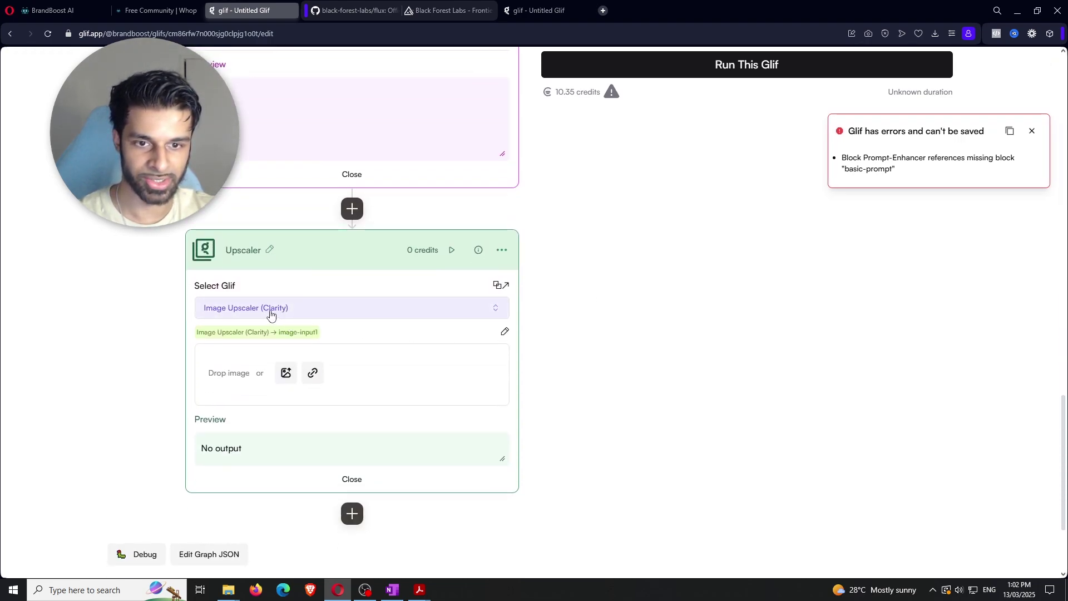
click(504, 332)
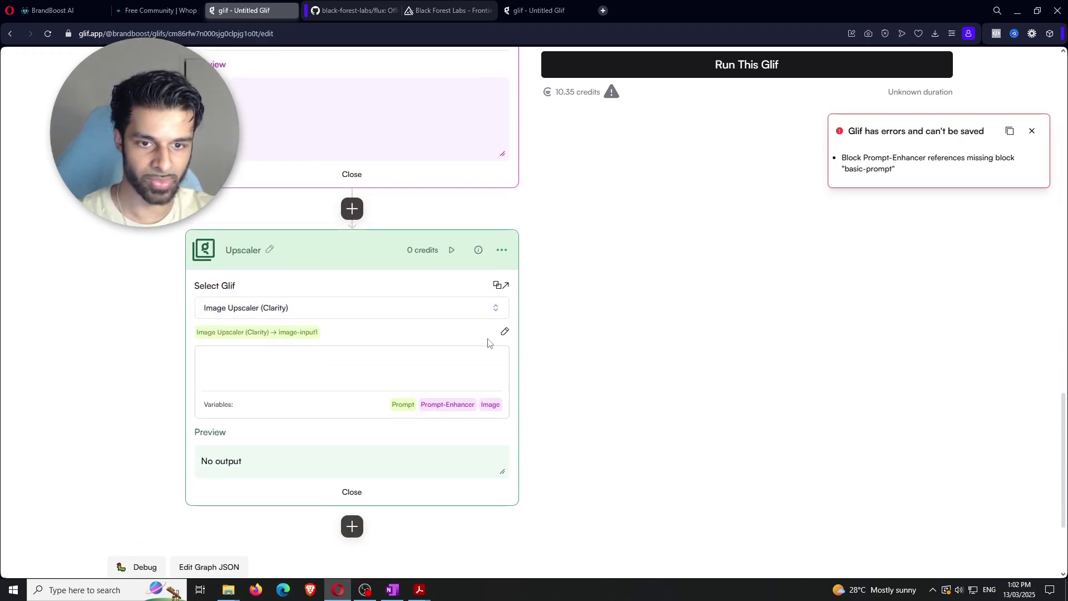
click(492, 406)
scroll(266, 366, up, 5)
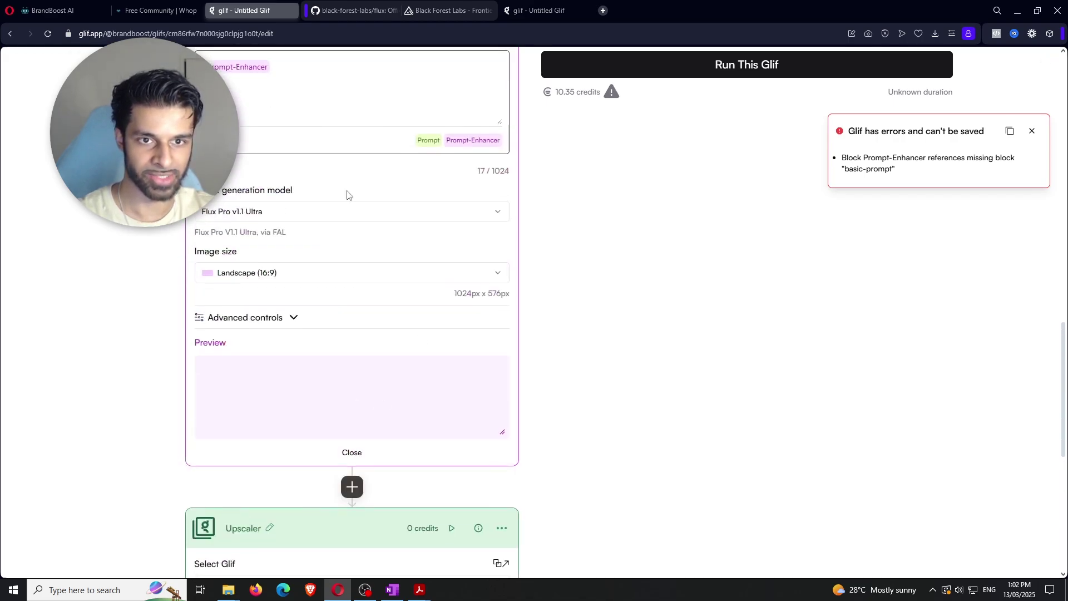
scroll(345, 195, down, 5)
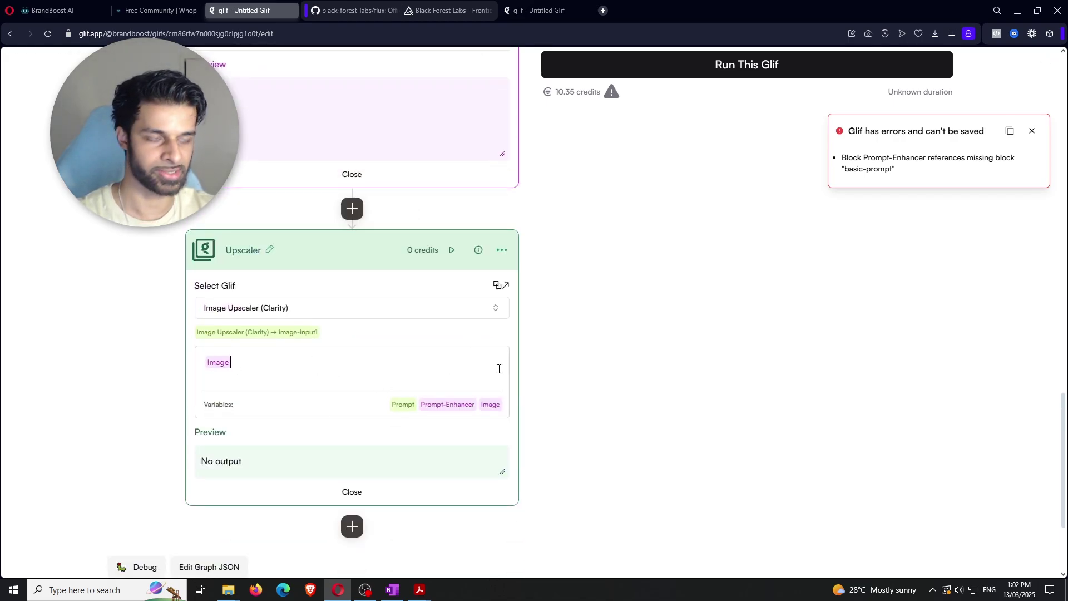
Fill the Prompt input block with "A dark 3D-rendering of a fearsome dragon in a pixar animation style".
scroll(583, 469, up, 6)
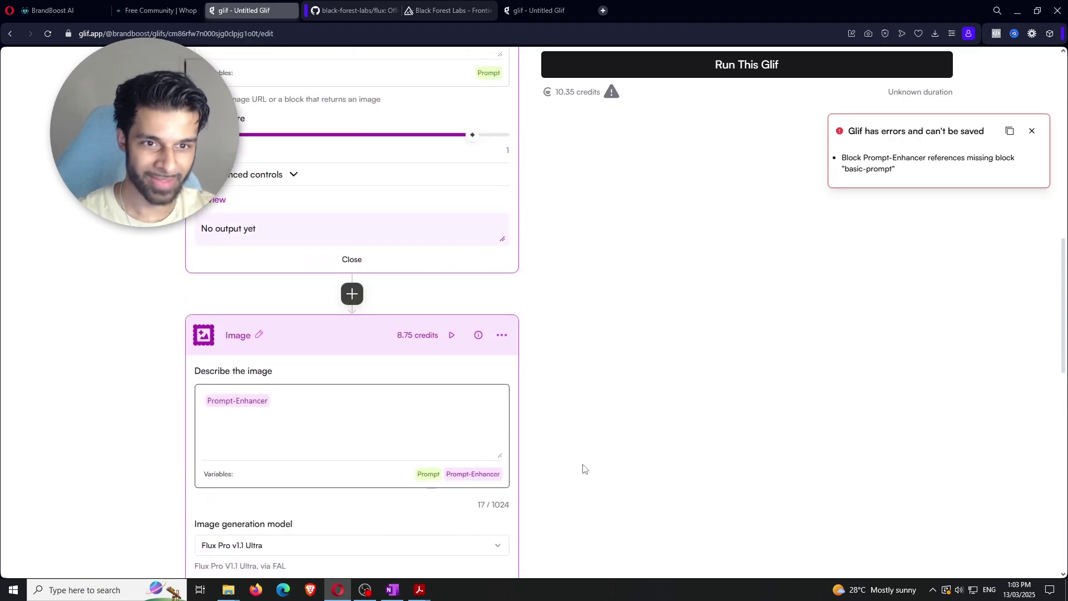
scroll(584, 469, up, 10)
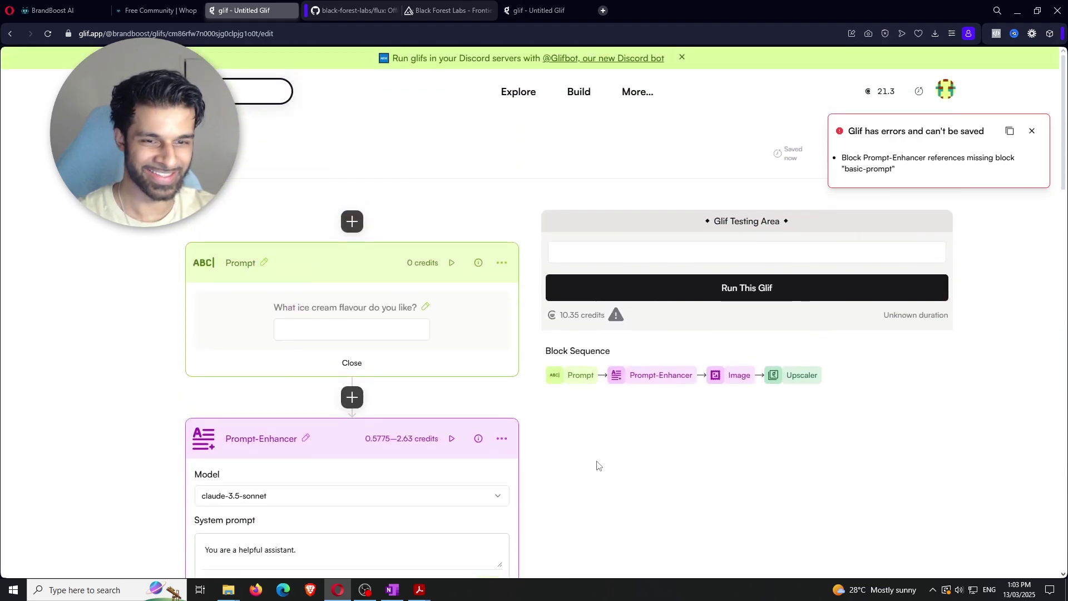
click(327, 332)
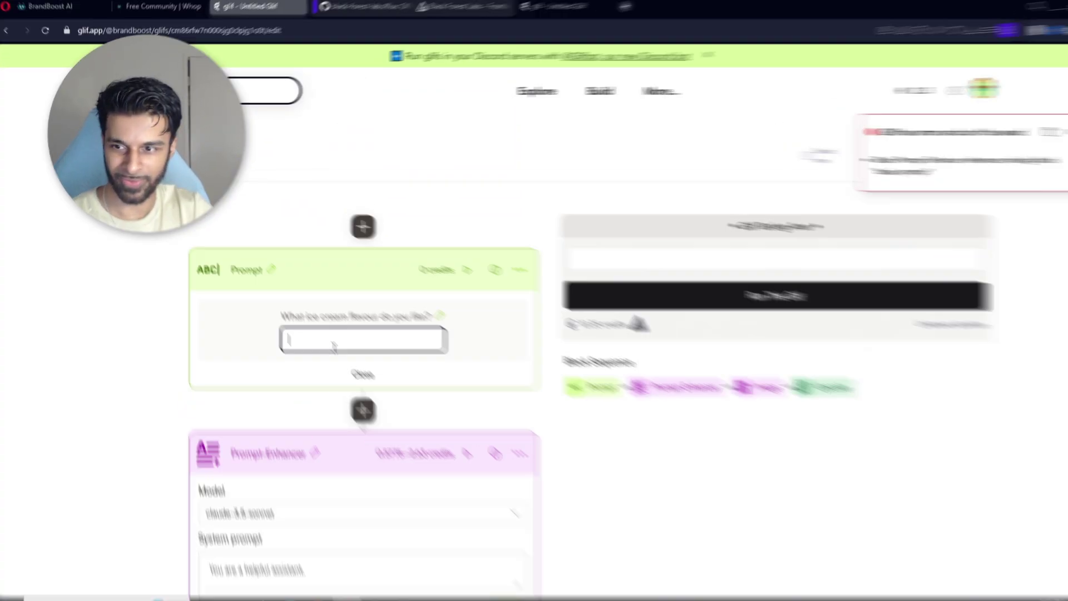
text(A dark 3)
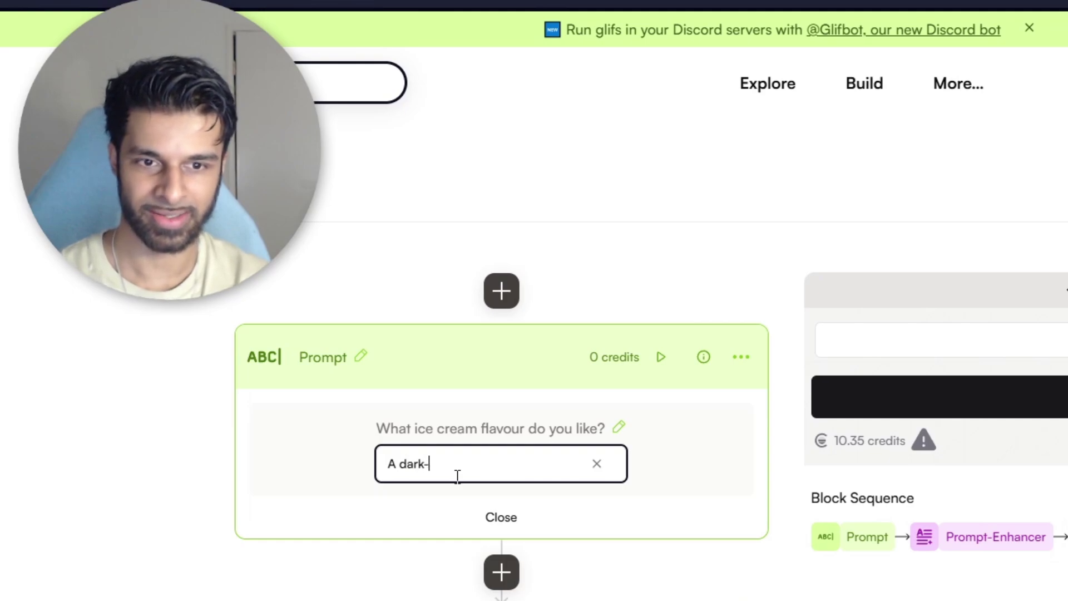
text(D-re)
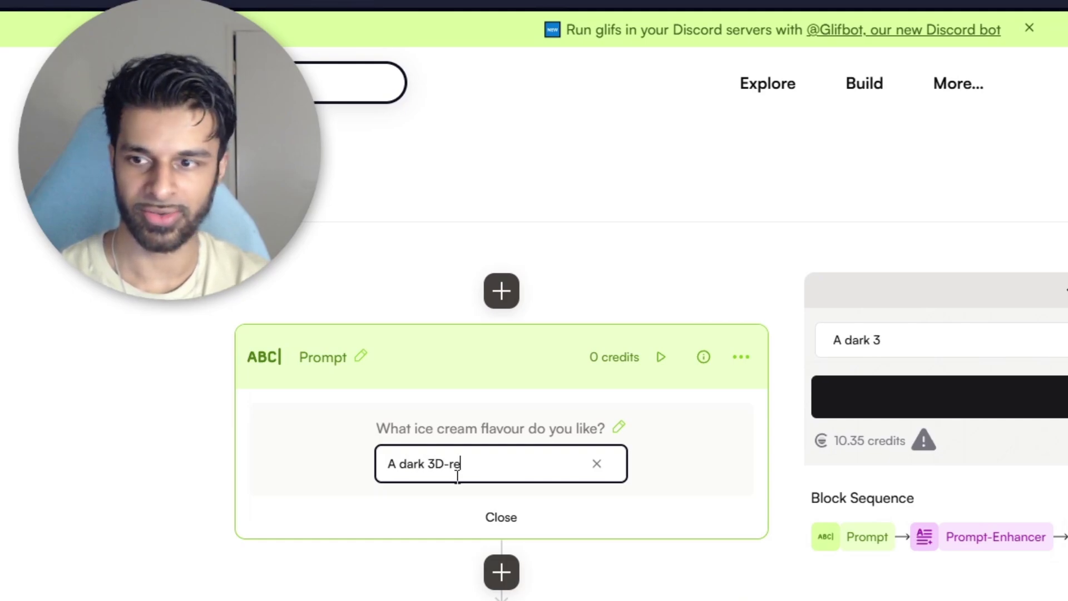
text(ndering )
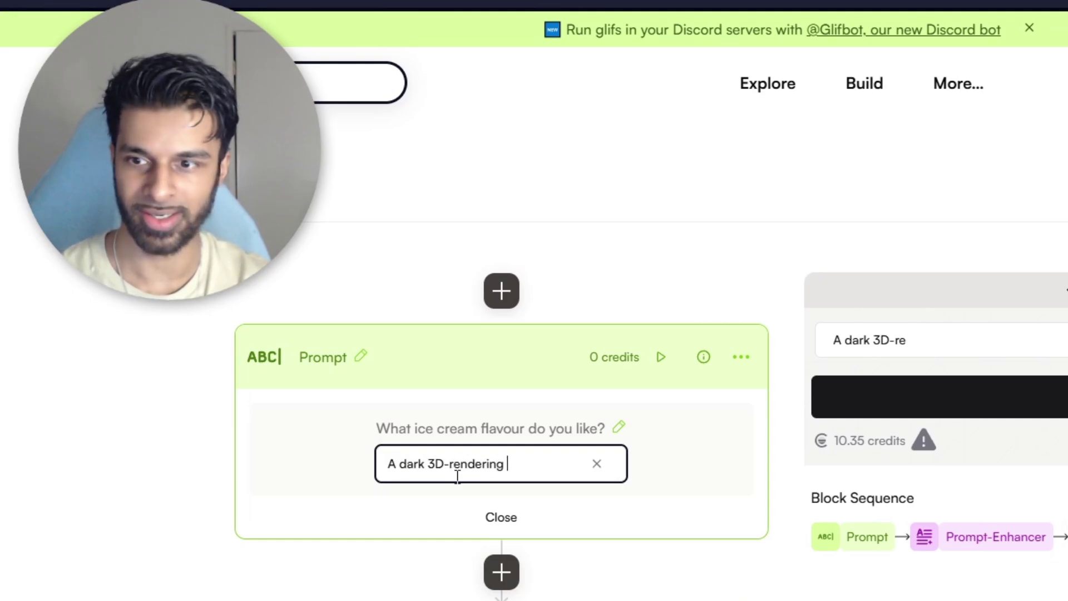
text(of a fearsome dragon )
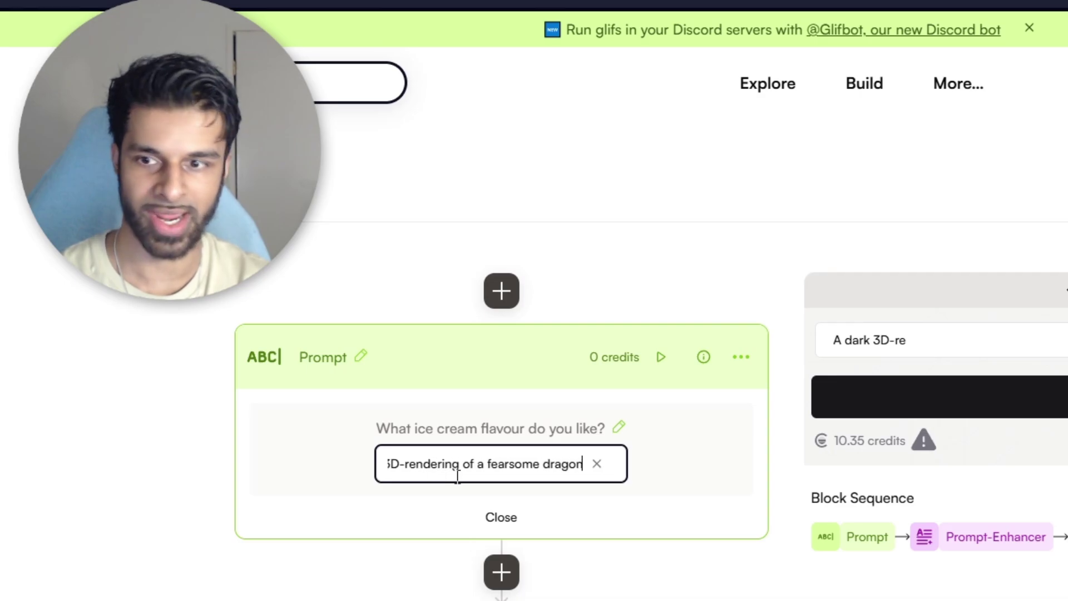
text(in a pixar animat)
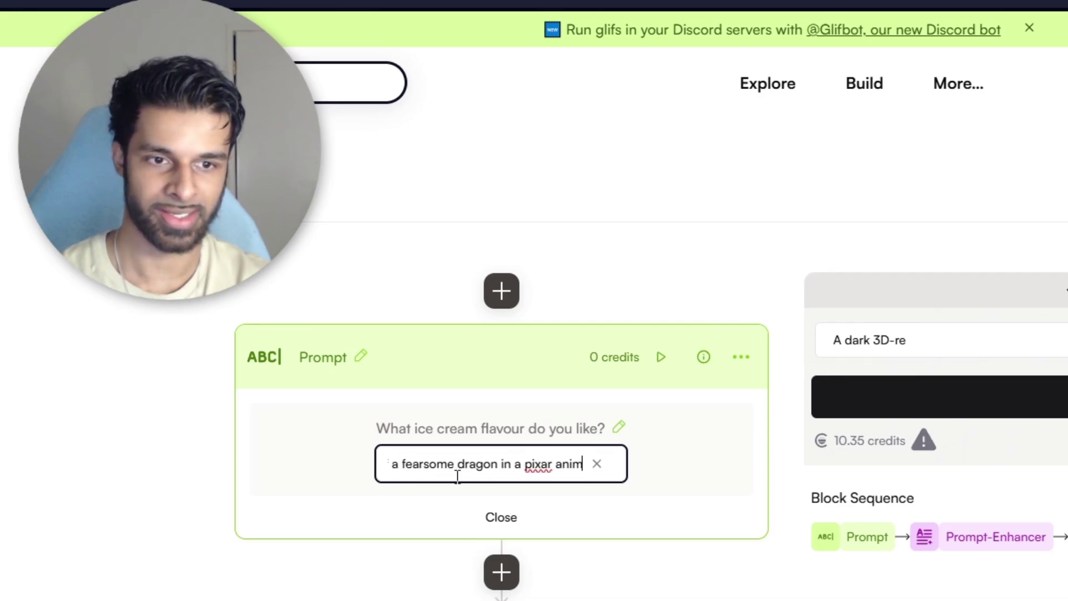
text(ion style)
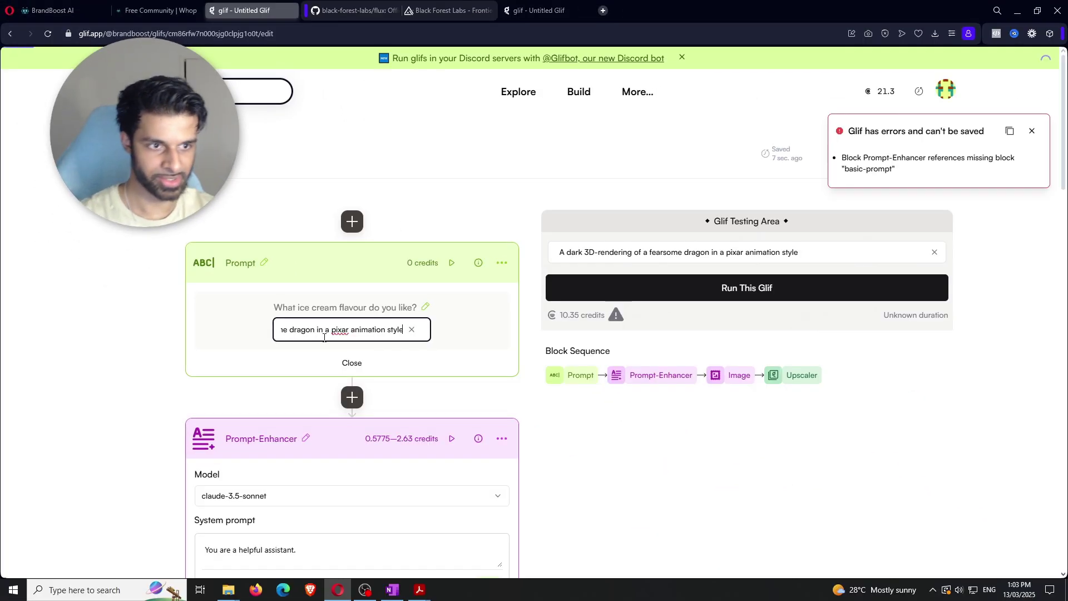
click(66, 273)
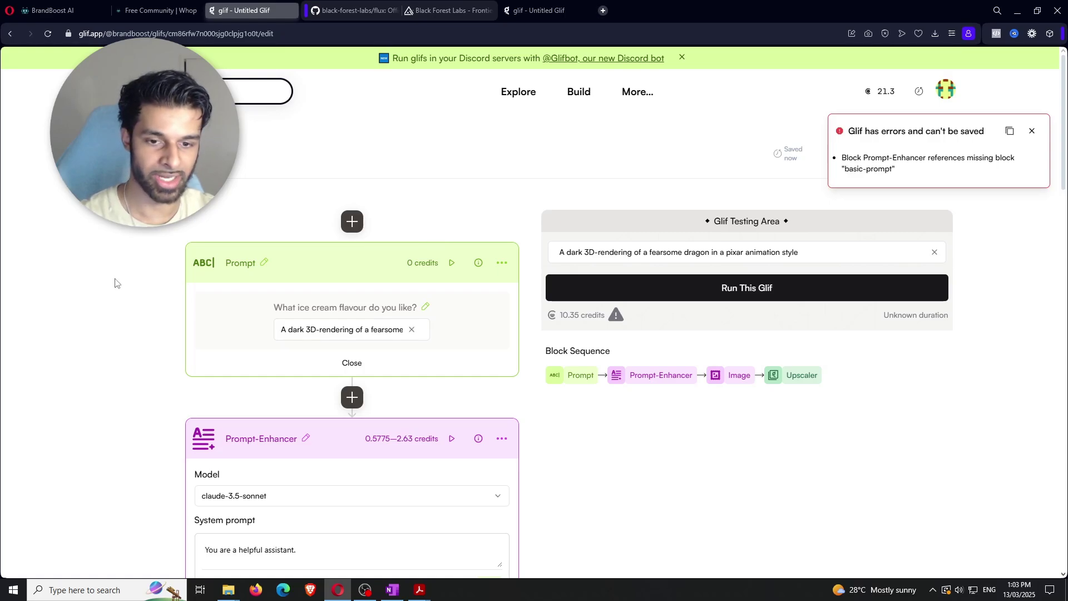
Review how the prompt passes through the Prompt-Enhancer and Image blocks to the Upscaler.
scroll(60, 243, down, 2)
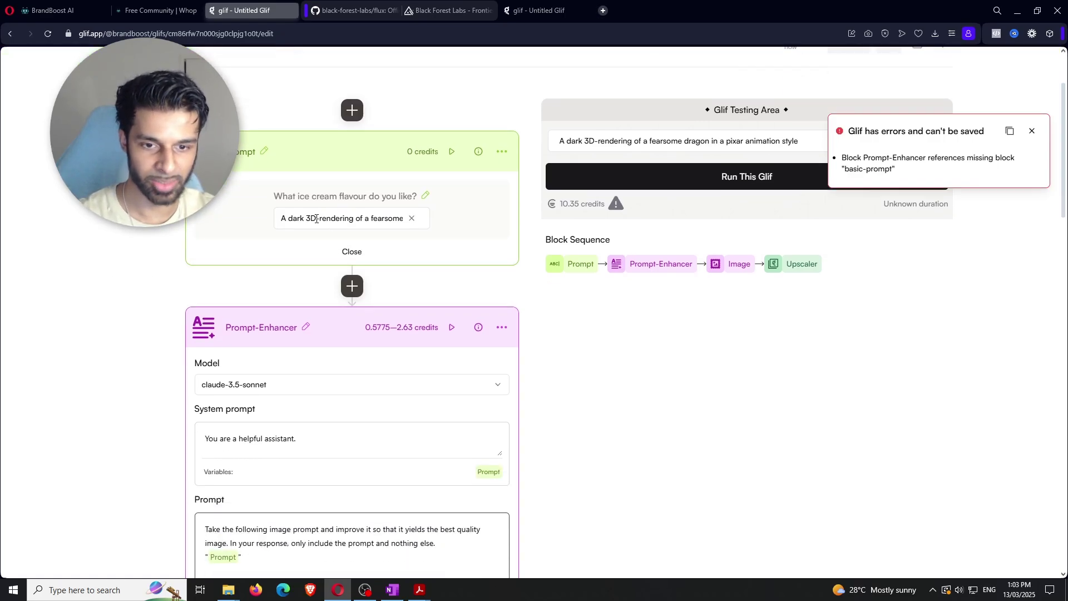
scroll(316, 218, down, 4)
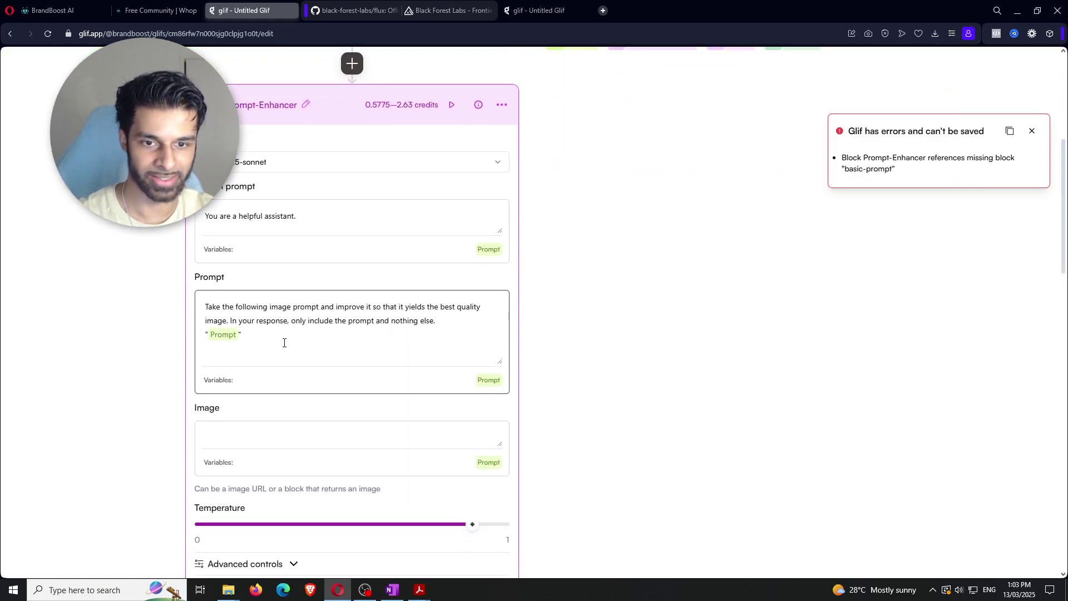
scroll(284, 343, down, 6)
scroll(517, 256, down, 2)
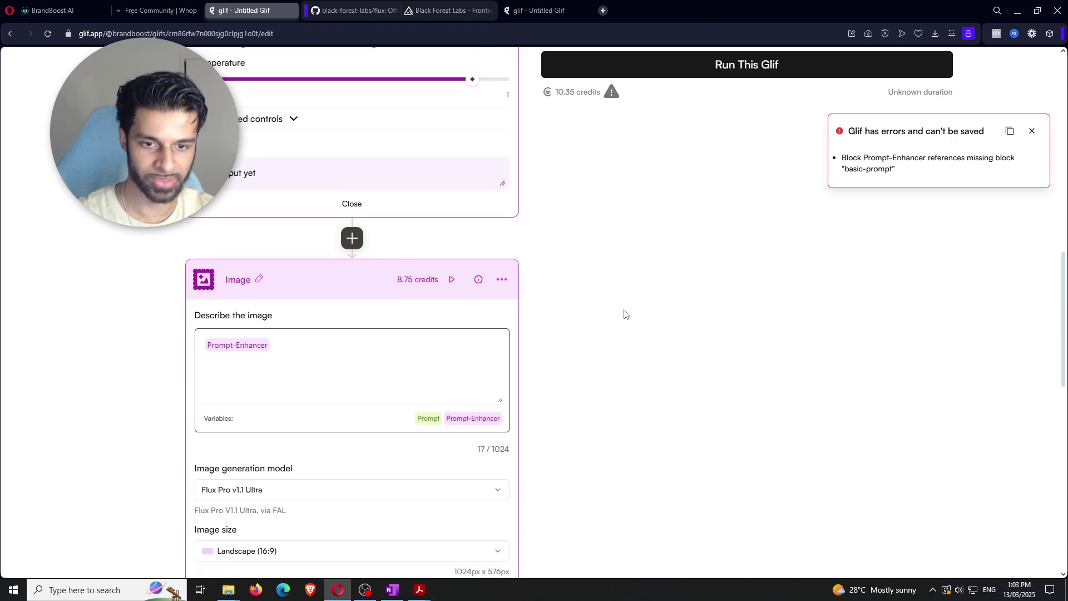
scroll(273, 302, down, 2)
scroll(313, 235, down, 8)
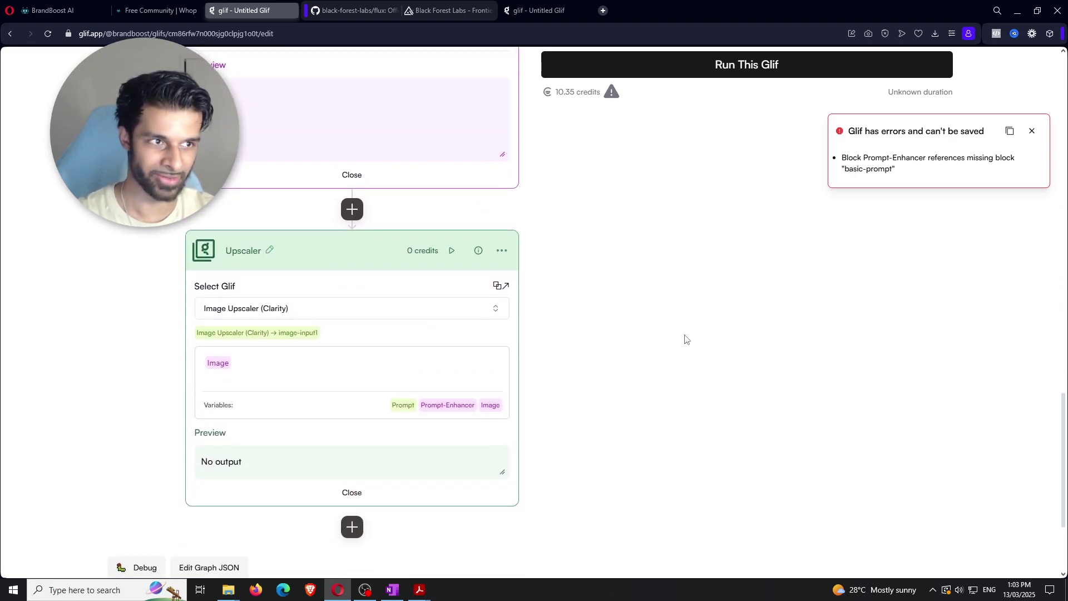
Run the glif with the dragon prompt and dismiss the error notification.
scroll(687, 336, up, 20)
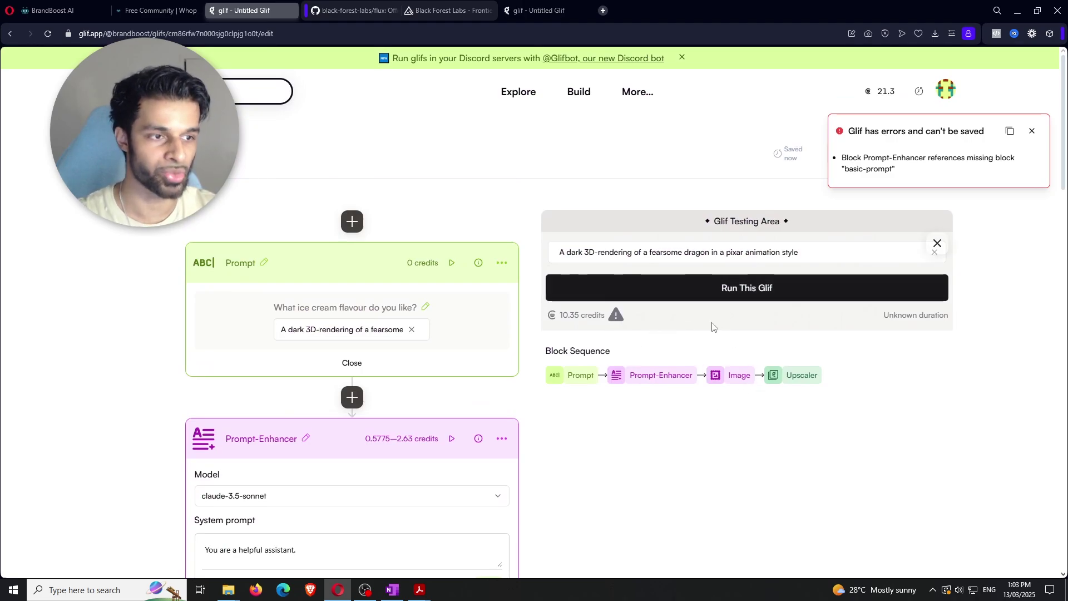
click(724, 290)
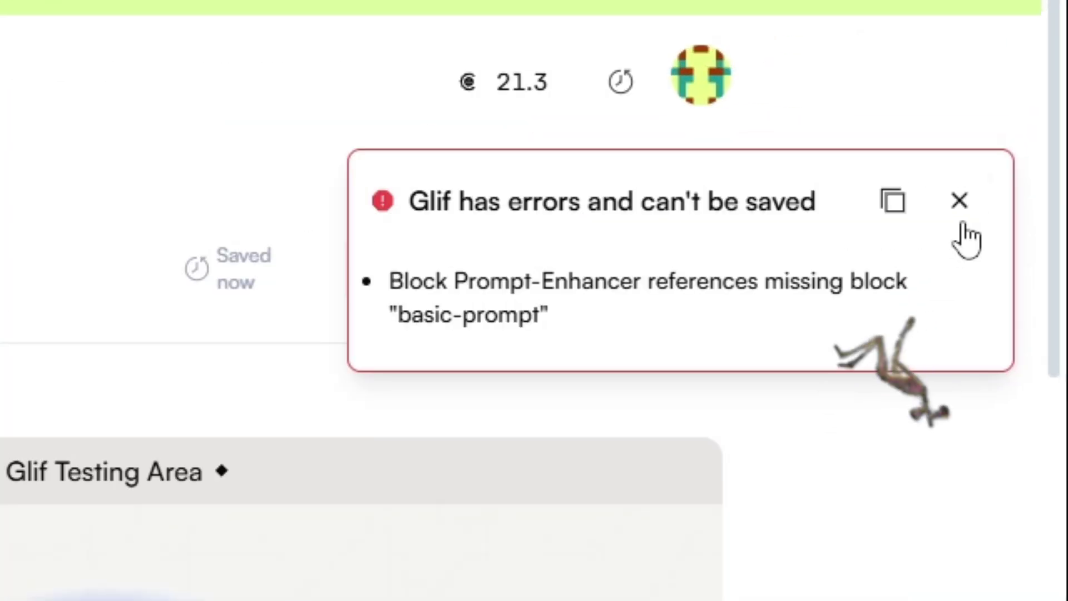
click(1033, 131)
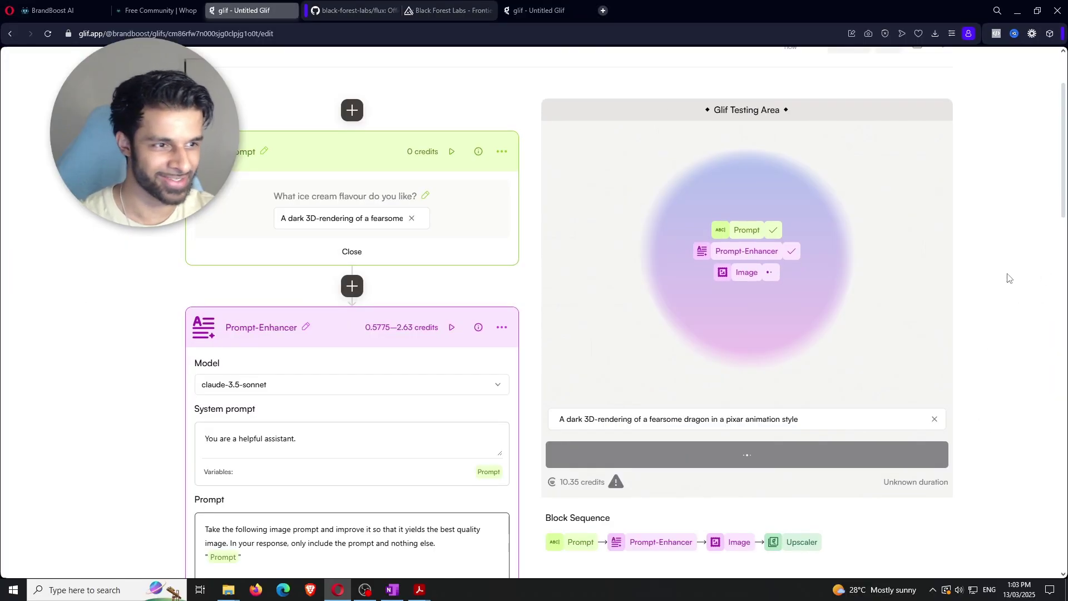
scroll(1007, 279, up, 2)
scroll(1004, 283, down, 2)
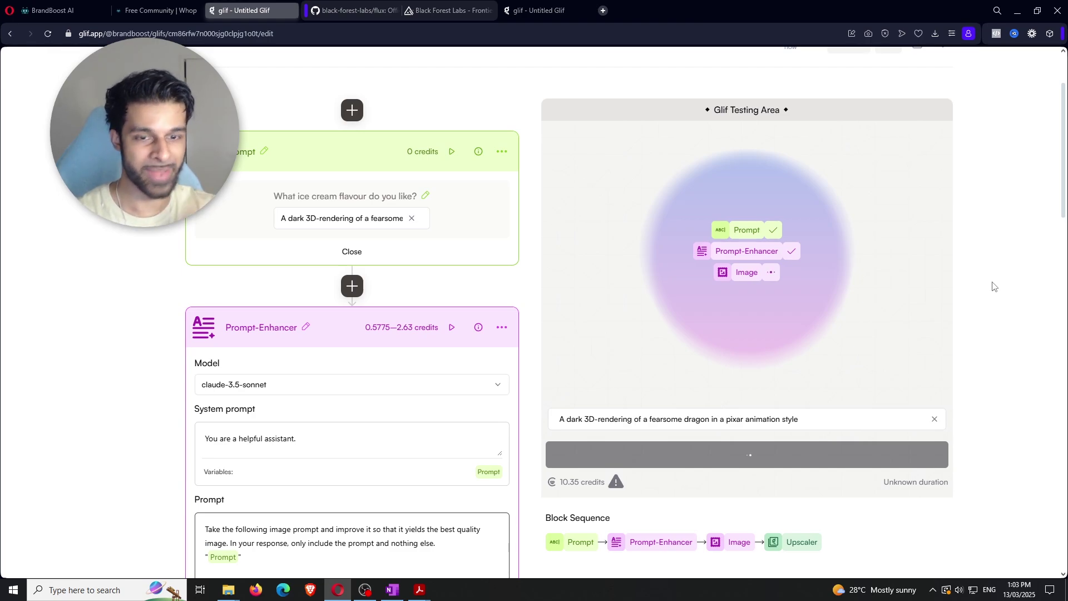
scroll(995, 287, down, 1)
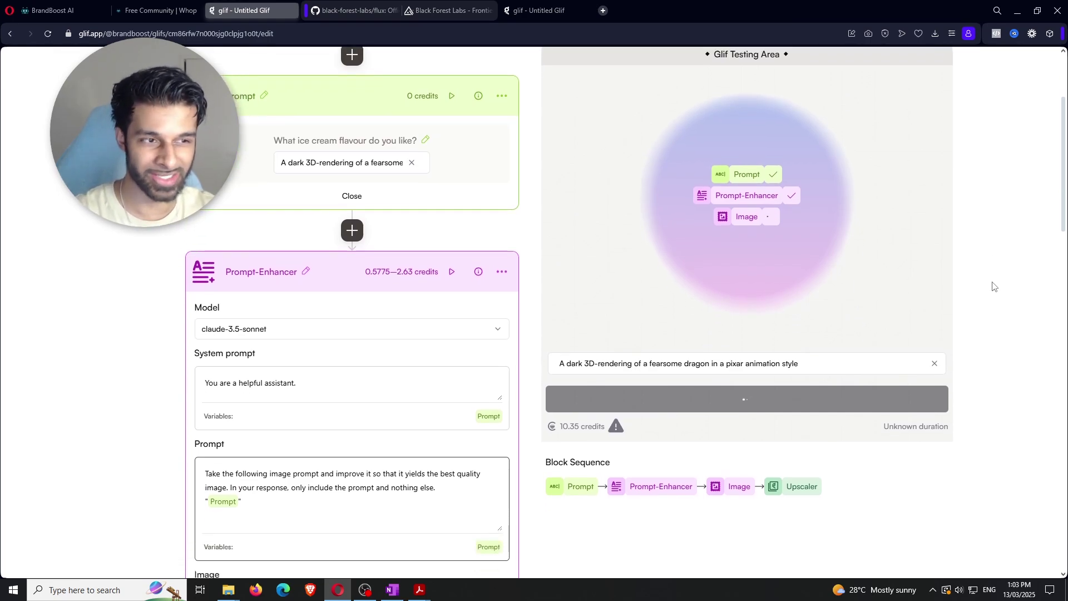
scroll(994, 286, up, 2)
scroll(994, 287, down, 2)
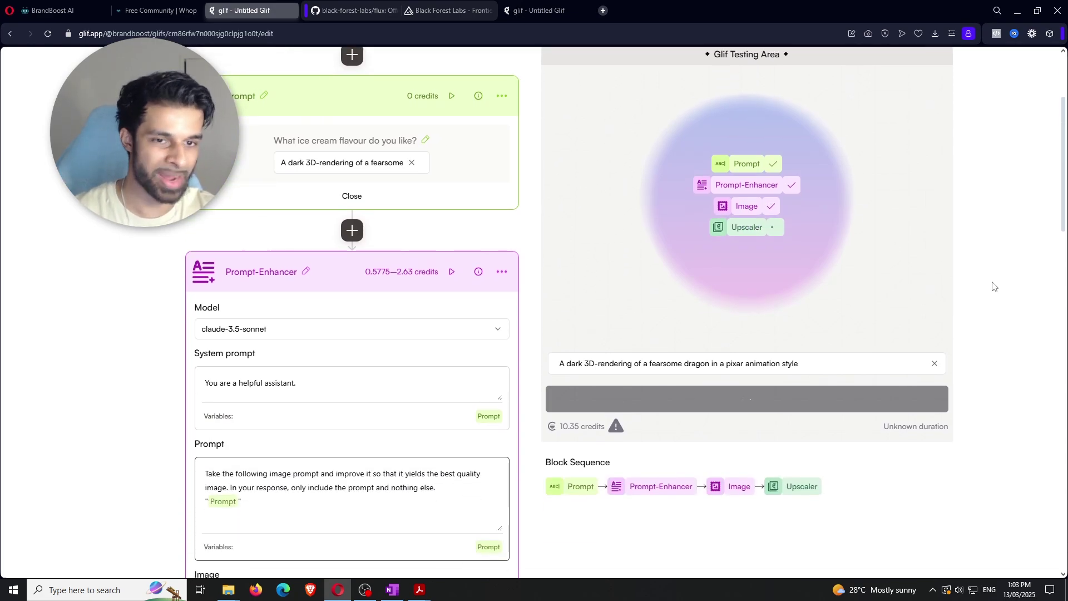
scroll(995, 287, down, 1)
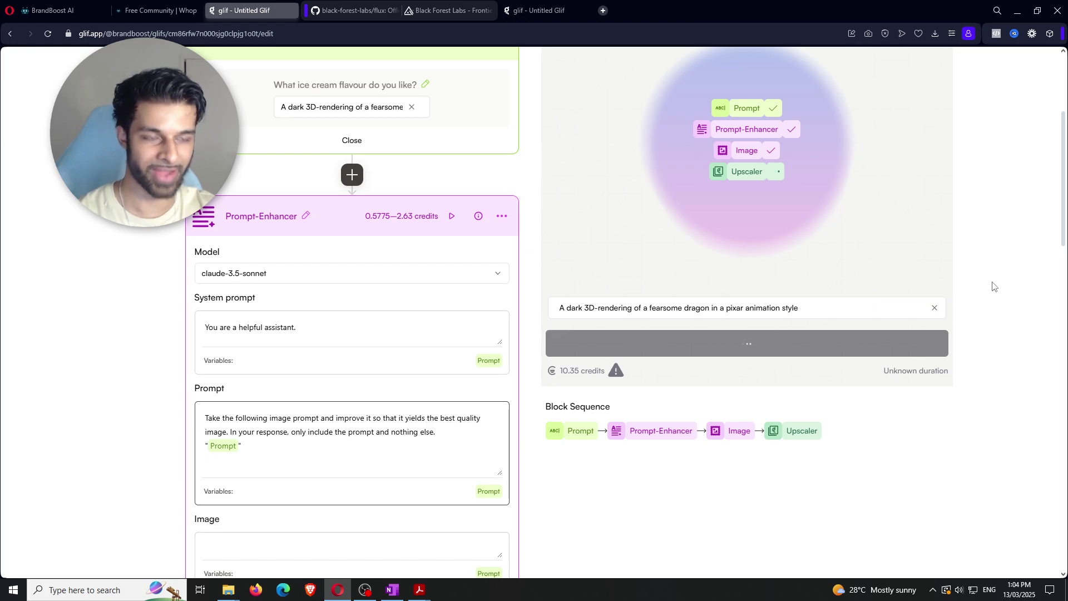
scroll(994, 287, up, 4)
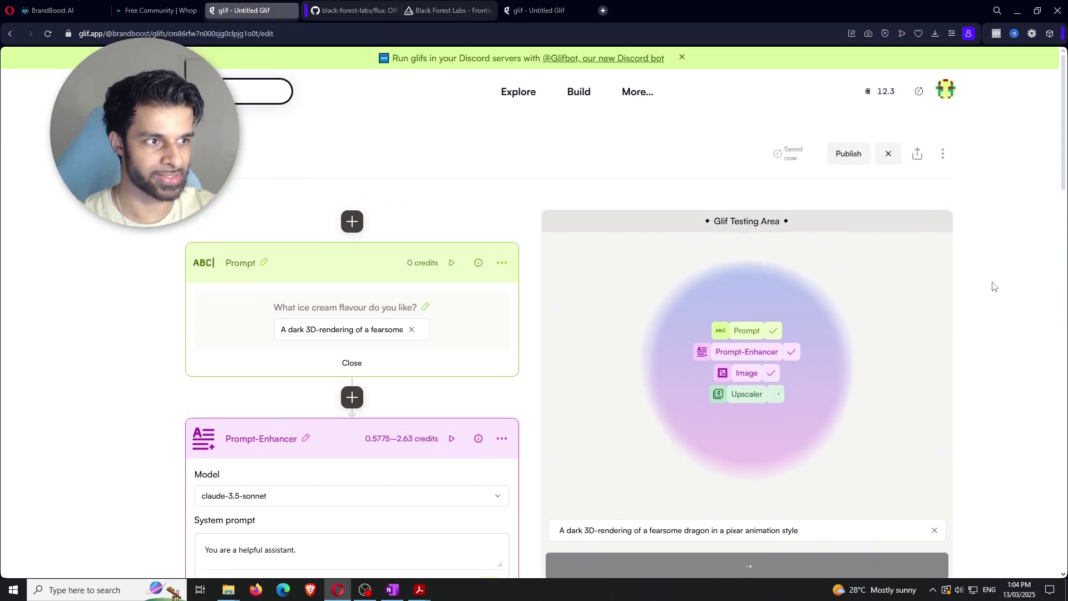
scroll(994, 285, down, 1)
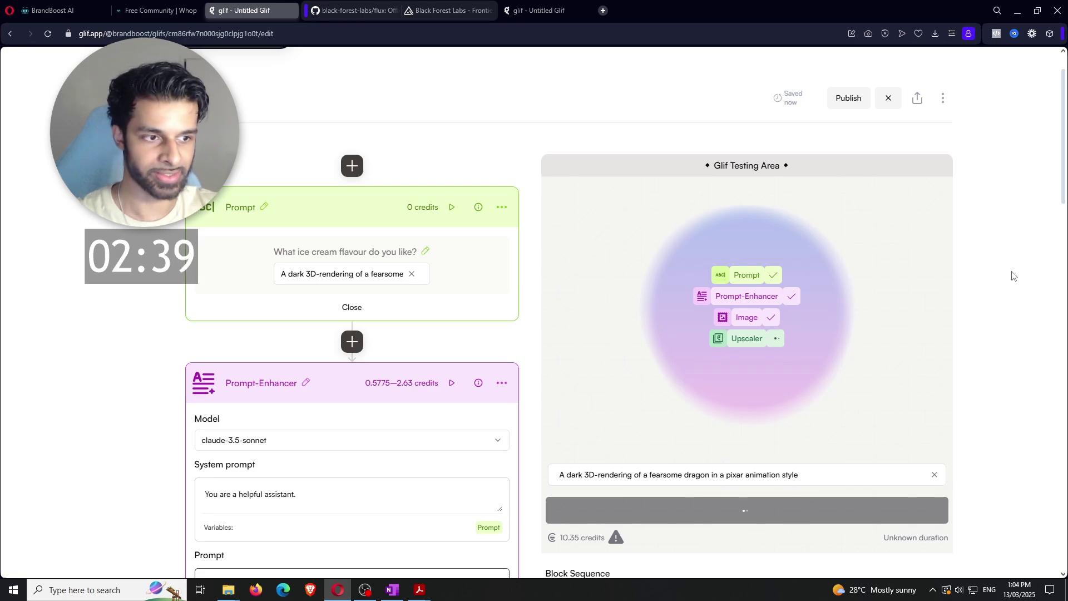
scroll(1013, 275, down, 5)
scroll(1015, 276, up, 4)
scroll(1015, 276, up, 1)
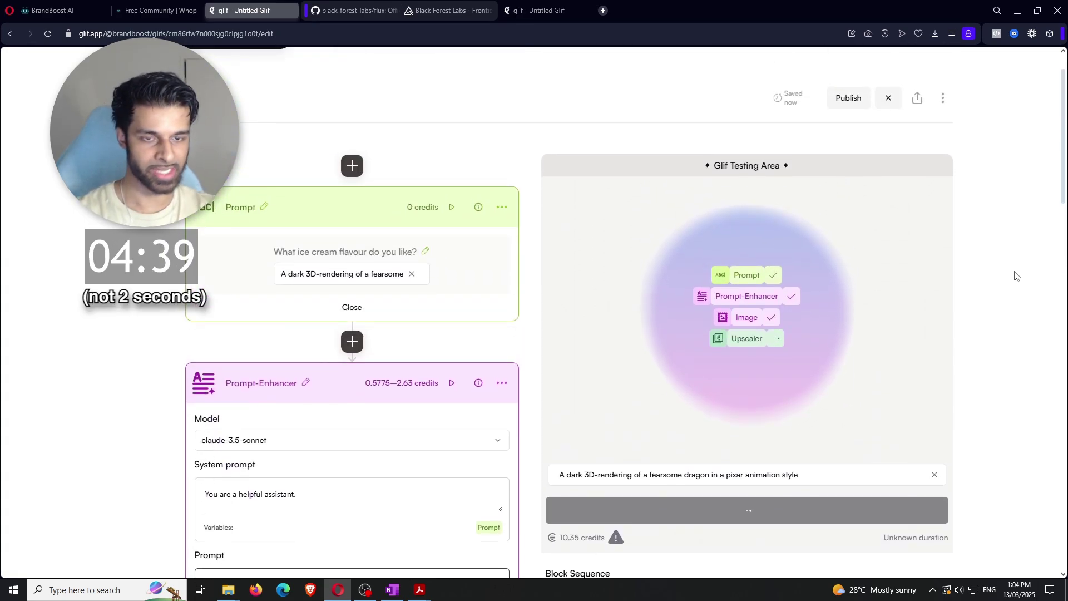